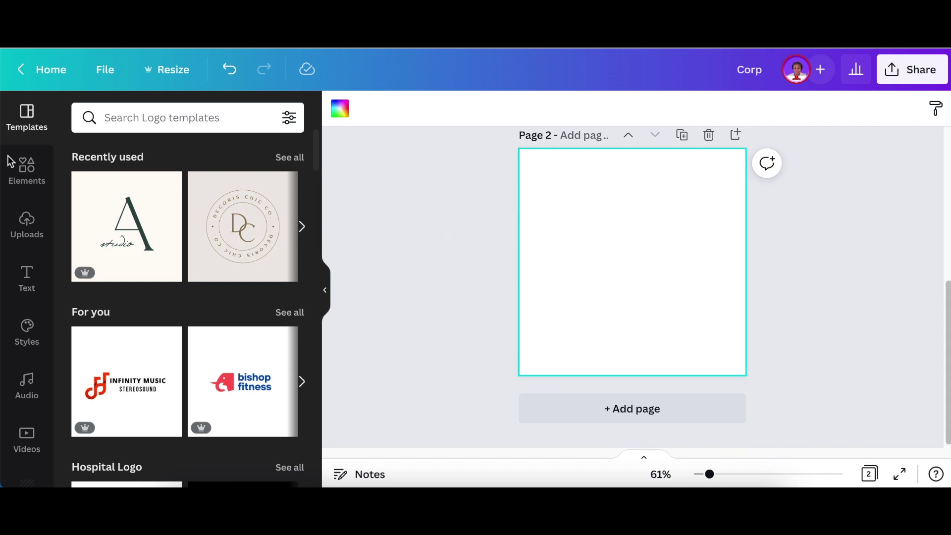
Switch the sidebar from Logo templates to the Elements library
{"action": "left_click", "coordinate": [26, 172]}
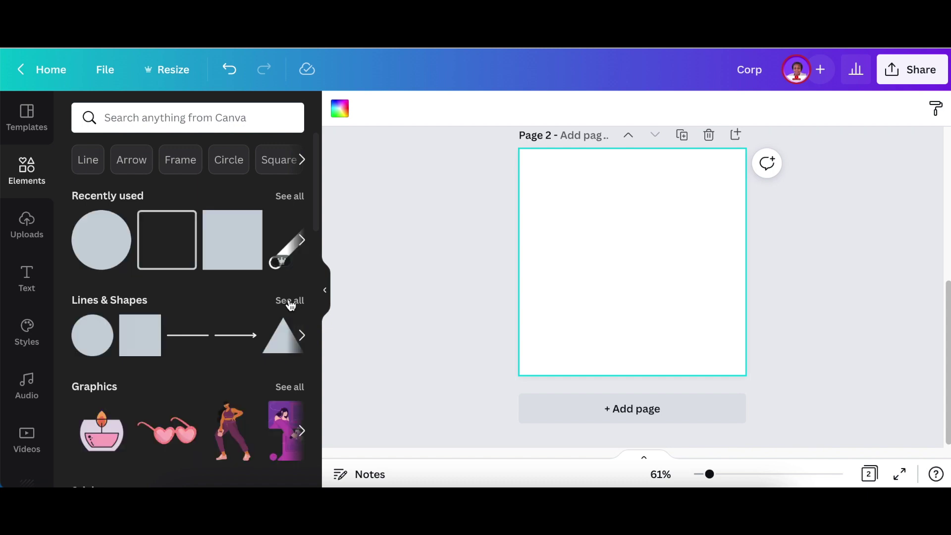
Place the purple corner-frame shape from Lines & Shapes left of centre, resized to 200 × 200
{"action": "left_click", "coordinate": [290, 302]}
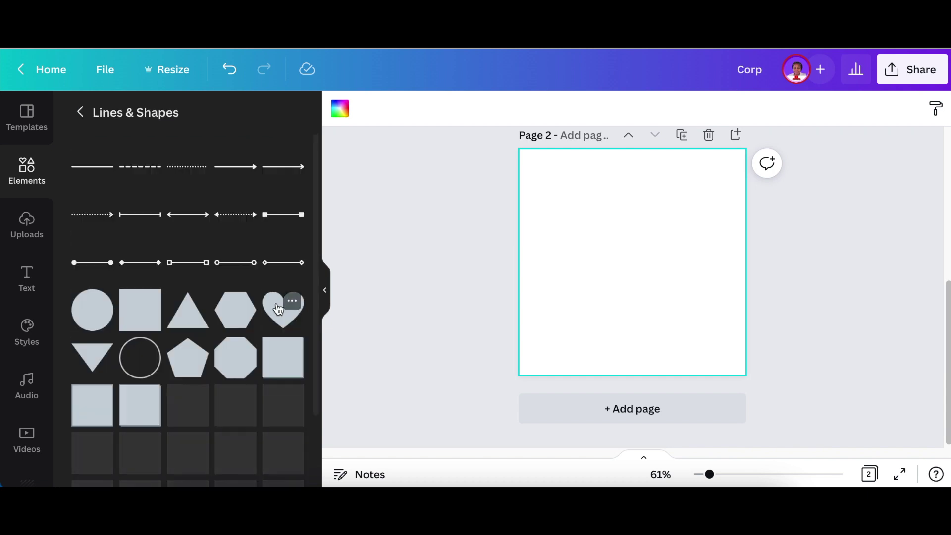
{"action": "scroll", "coordinate": [271, 313], "scroll_direction": "down", "scroll_amount": 5}
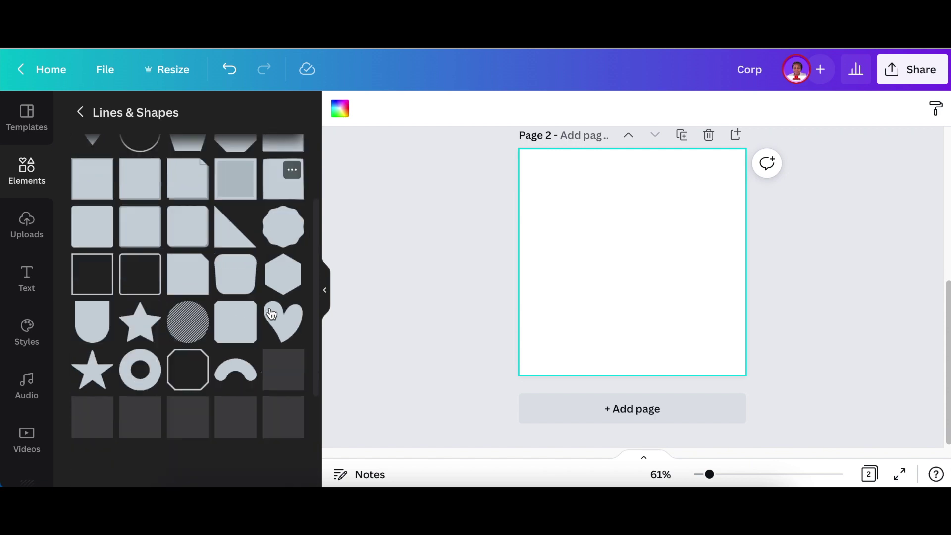
{"action": "scroll", "coordinate": [272, 313], "scroll_direction": "down", "scroll_amount": 5}
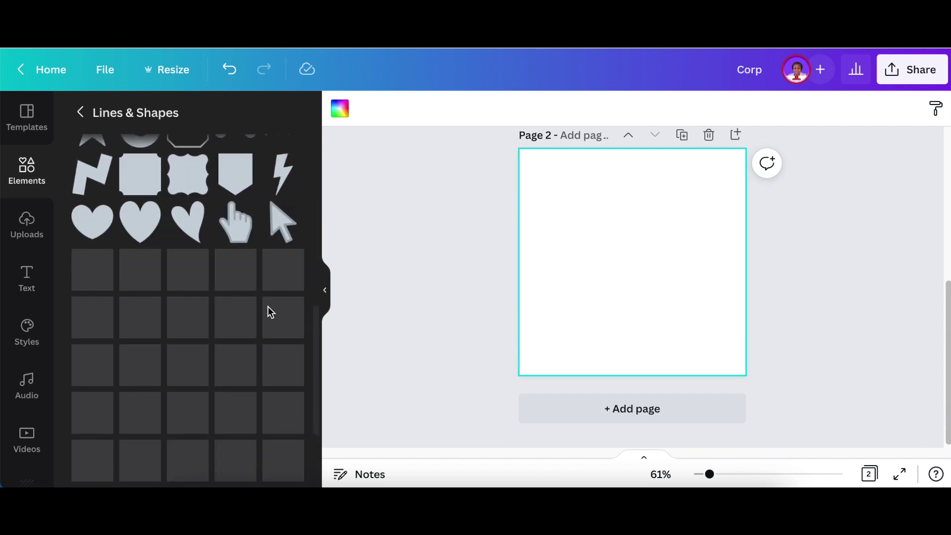
{"action": "scroll", "coordinate": [268, 311], "scroll_direction": "down", "scroll_amount": 5}
{"action": "scroll", "coordinate": [269, 312], "scroll_direction": "down", "scroll_amount": 4}
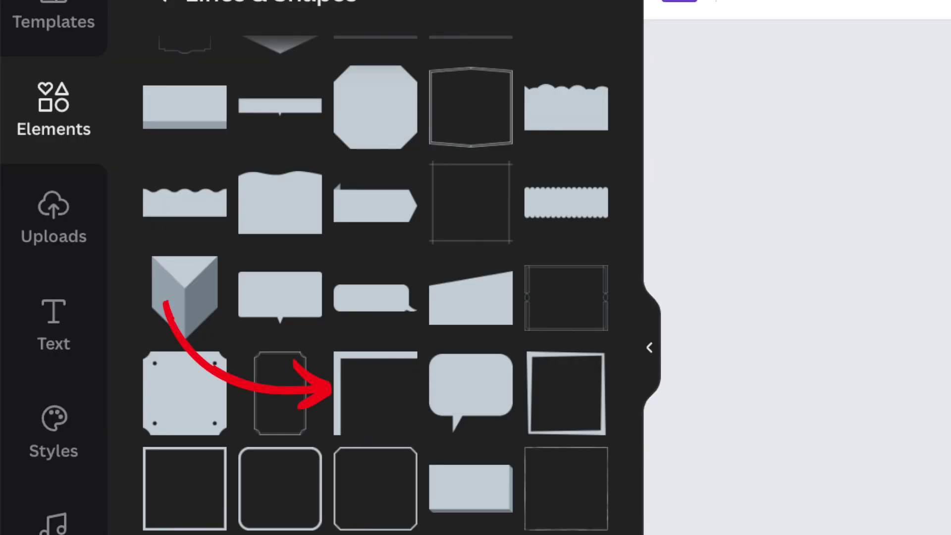
{"action": "left_click_drag", "start_coordinate": [615, 274], "coordinate": [596, 273]}
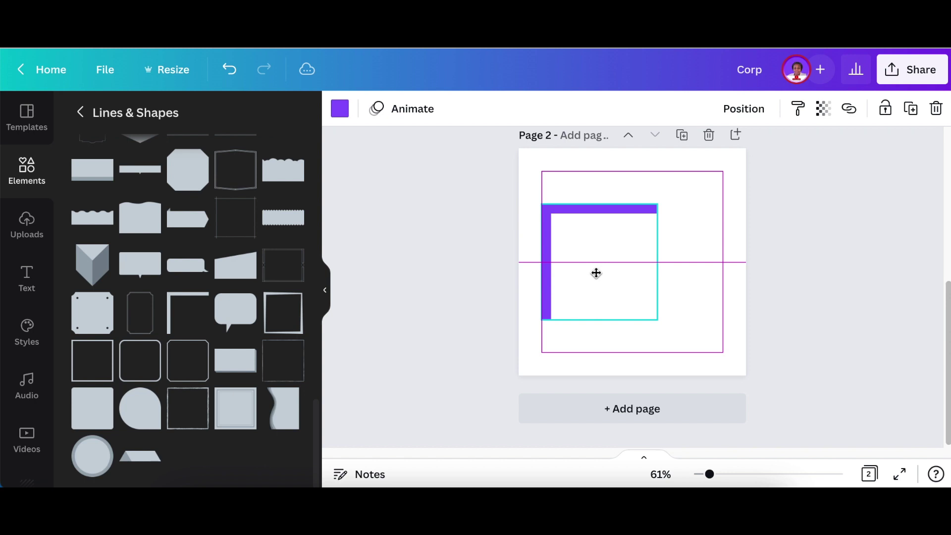
{"action": "left_click_drag", "start_coordinate": [660, 321], "coordinate": [634, 302]}
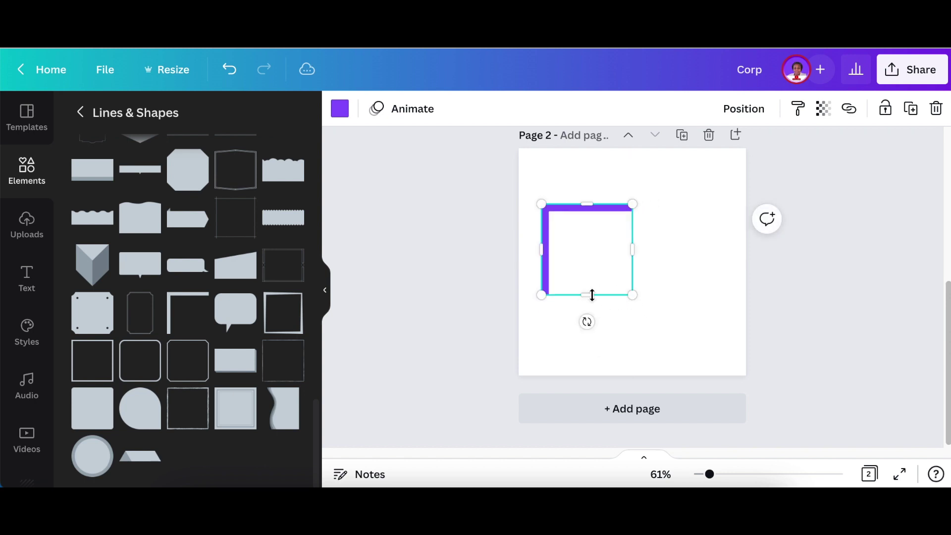
{"action": "left_click_drag", "start_coordinate": [593, 276], "coordinate": [595, 283]}
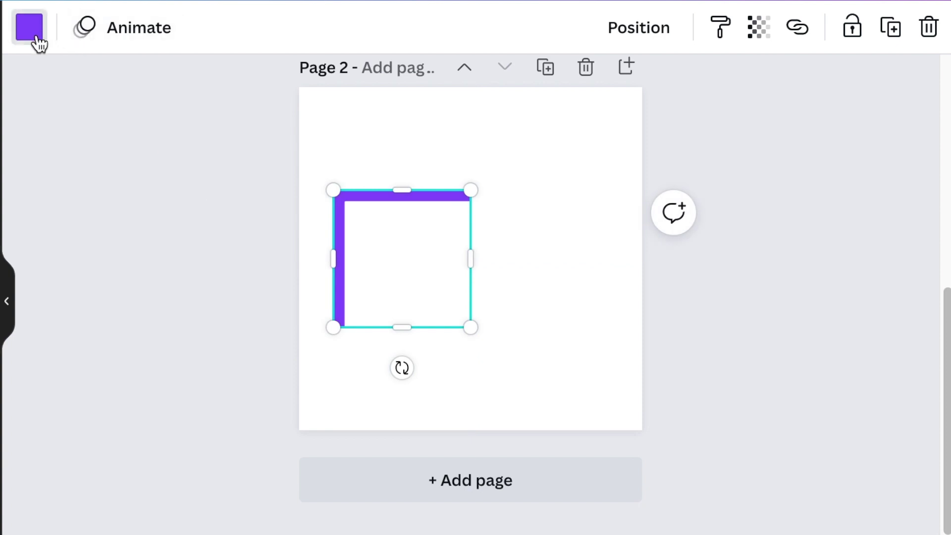
Recolour the corner frame light blue
{"action": "left_click", "coordinate": [30, 29]}
{"action": "left_click", "coordinate": [43, 194]}
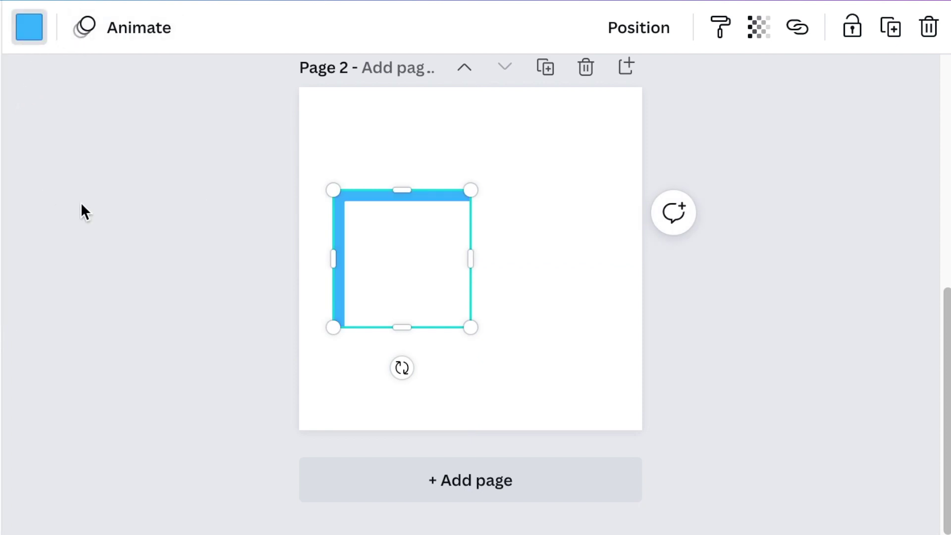
{"action": "left_click", "coordinate": [204, 249]}
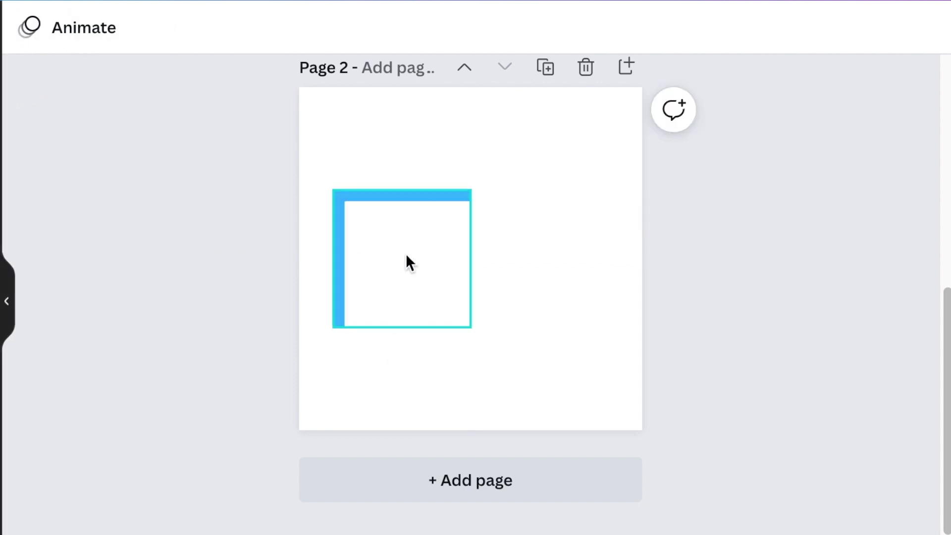
Duplicate the blue frame, rotate the copy about -42° and align it to form a K
{"action": "left_click", "coordinate": [357, 256]}
{"action": "key", "text": "ctrl+d"}
{"action": "left_click_drag", "start_coordinate": [395, 278], "coordinate": [420, 289]}
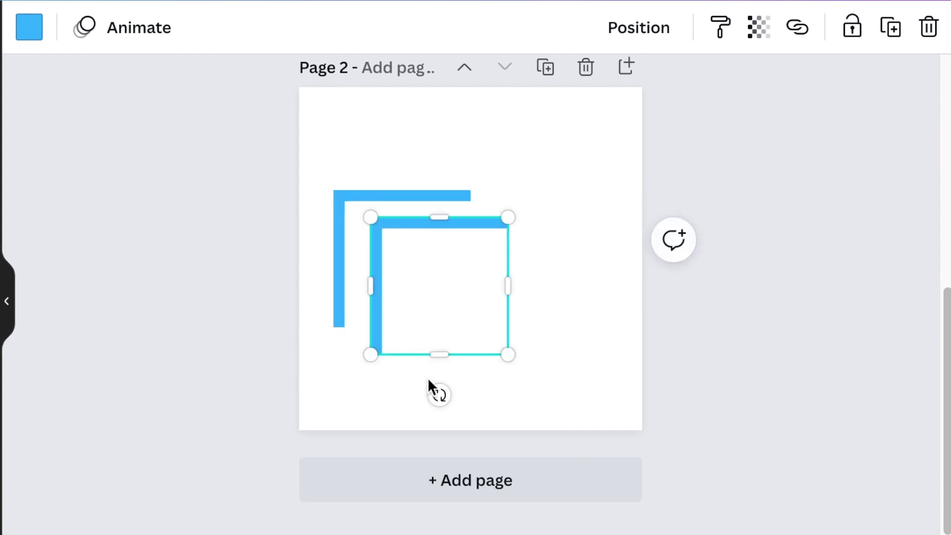
{"action": "left_click_drag", "start_coordinate": [437, 395], "coordinate": [512, 369]}
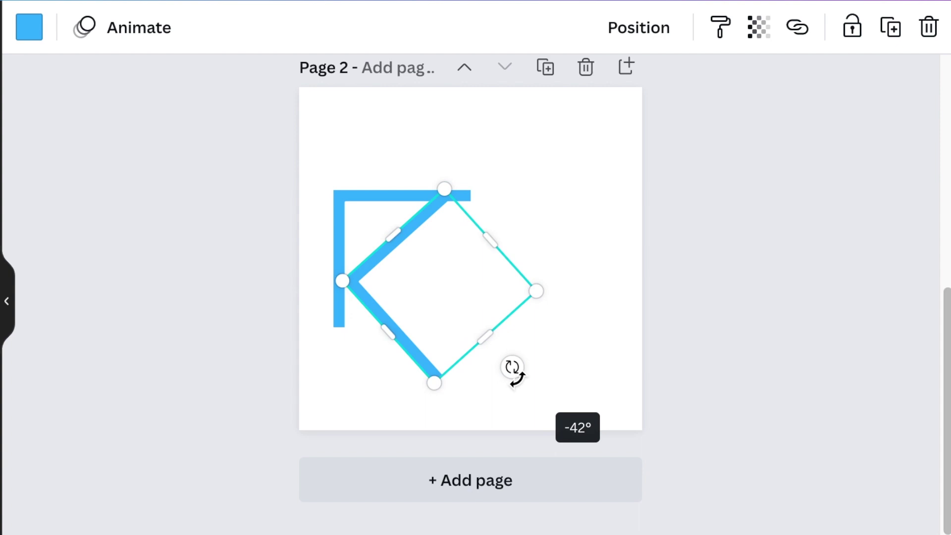
{"action": "left_click_drag", "start_coordinate": [470, 304], "coordinate": [461, 305]}
{"action": "mouse_move", "coordinate": [467, 361]}
{"action": "left_mouse_down"}
{"action": "mouse_move", "coordinate": [459, 333]}
{"action": "mouse_move", "coordinate": [527, 388]}
{"action": "mouse_move", "coordinate": [469, 338]}
{"action": "mouse_move", "coordinate": [479, 372]}
{"action": "left_mouse_up"}
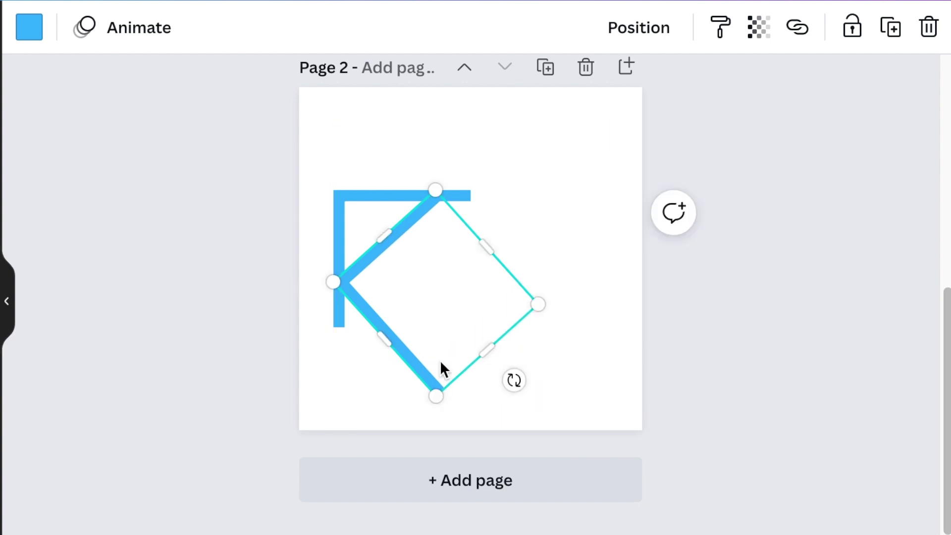
{"action": "left_click_drag", "start_coordinate": [408, 319], "coordinate": [414, 298]}
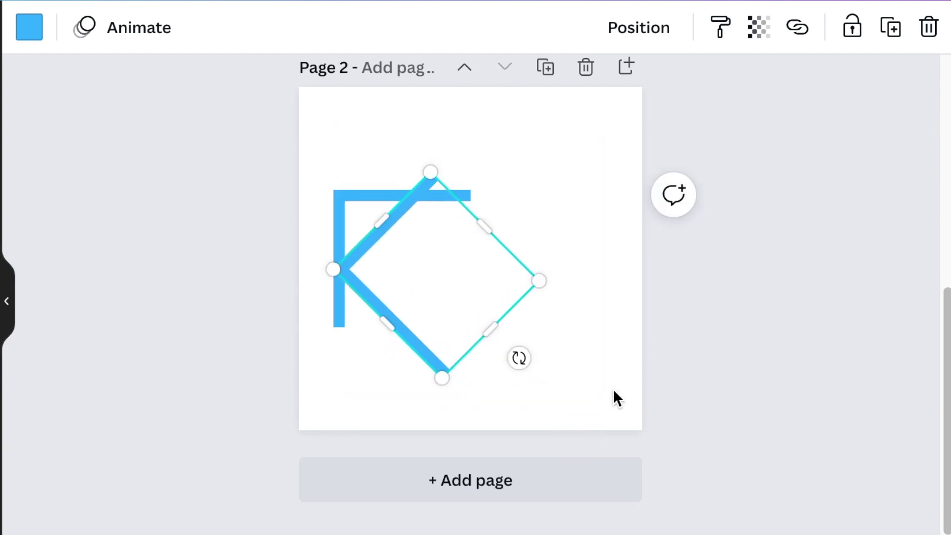
{"action": "mouse_move", "coordinate": [485, 226]}
{"action": "left_mouse_down"}
{"action": "mouse_move", "coordinate": [469, 236]}
{"action": "mouse_move", "coordinate": [477, 243]}
{"action": "left_mouse_up"}
{"action": "left_click", "coordinate": [680, 294]}
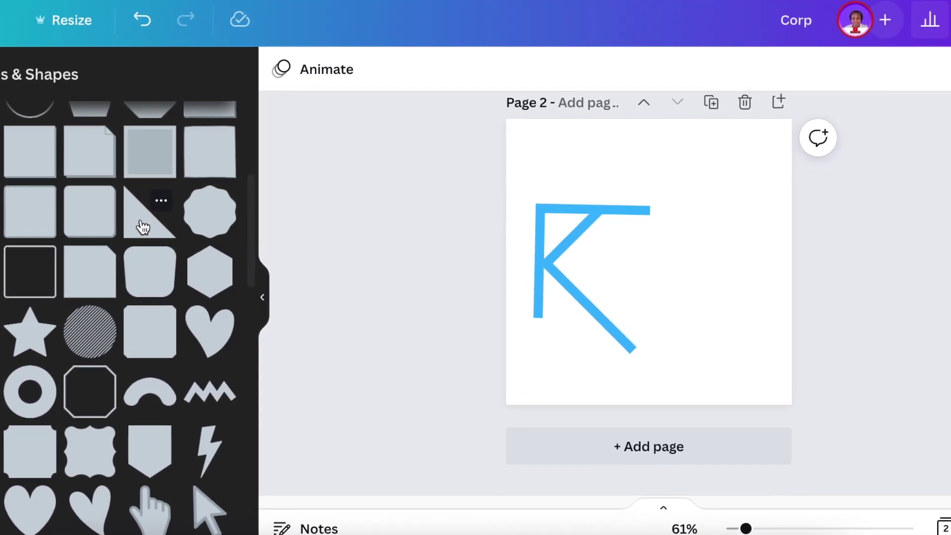
Add a right triangle rotated 90°, shrunk to 85 × 85 into the K's top corner
{"action": "left_click", "coordinate": [157, 229]}
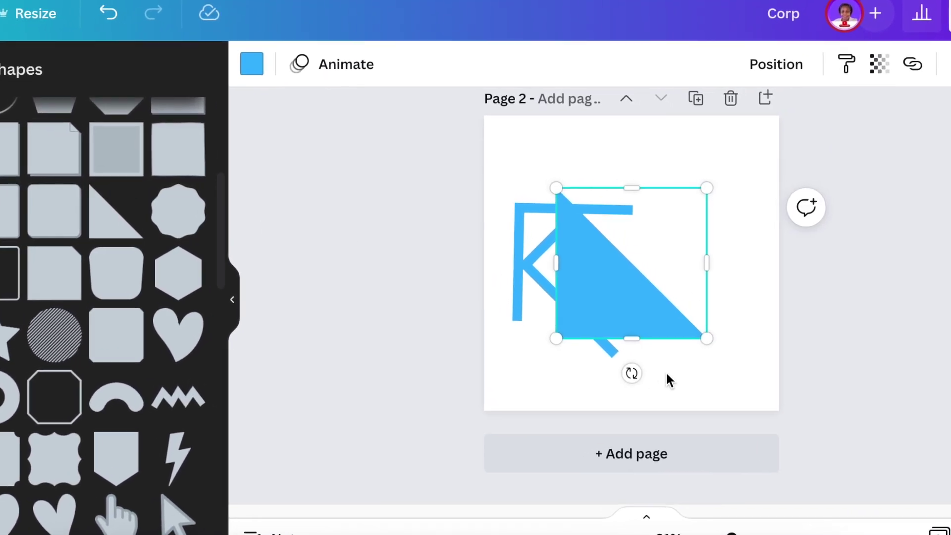
{"action": "left_click_drag", "start_coordinate": [631, 373], "coordinate": [377, 257]}
{"action": "left_click_drag", "start_coordinate": [552, 225], "coordinate": [464, 250]}
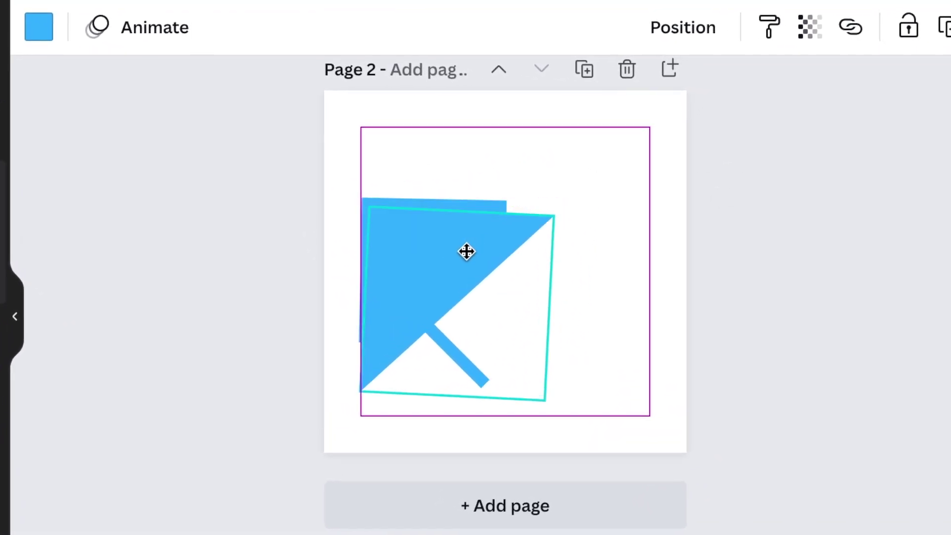
{"action": "left_click_drag", "start_coordinate": [319, 293], "coordinate": [323, 296]}
{"action": "left_click_drag", "start_coordinate": [664, 335], "coordinate": [514, 236]}
Fill the small triangle with red
{"action": "left_click", "coordinate": [488, 243]}
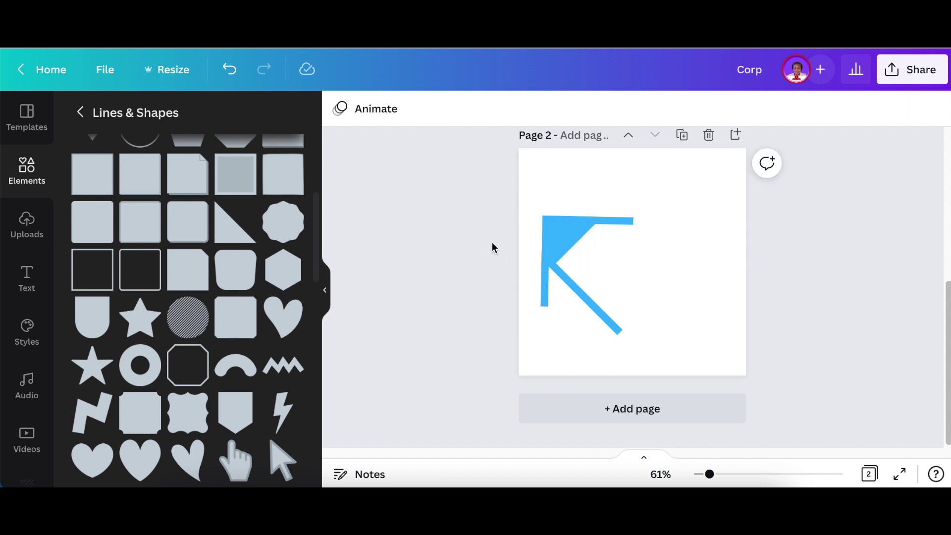
{"action": "left_click", "coordinate": [560, 240]}
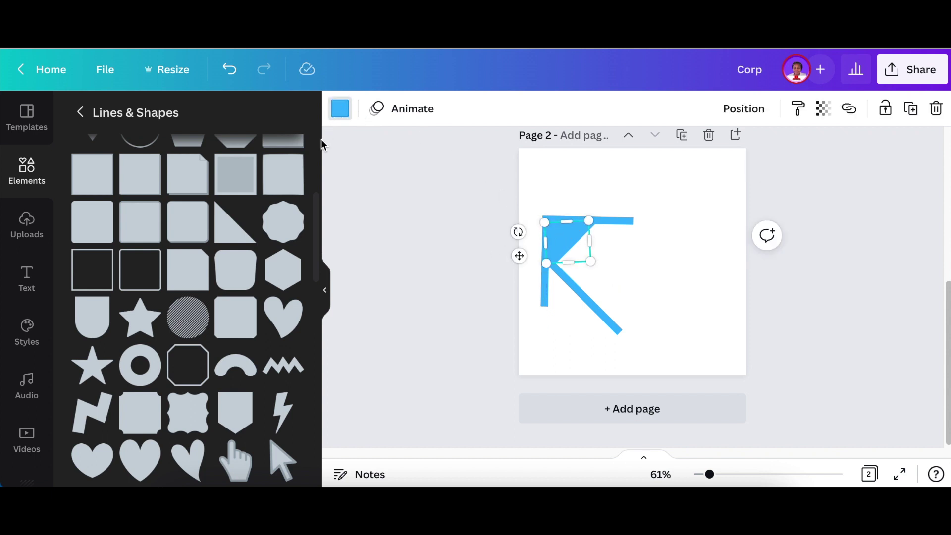
{"action": "left_click", "coordinate": [340, 108]}
{"action": "left_click", "coordinate": [164, 190]}
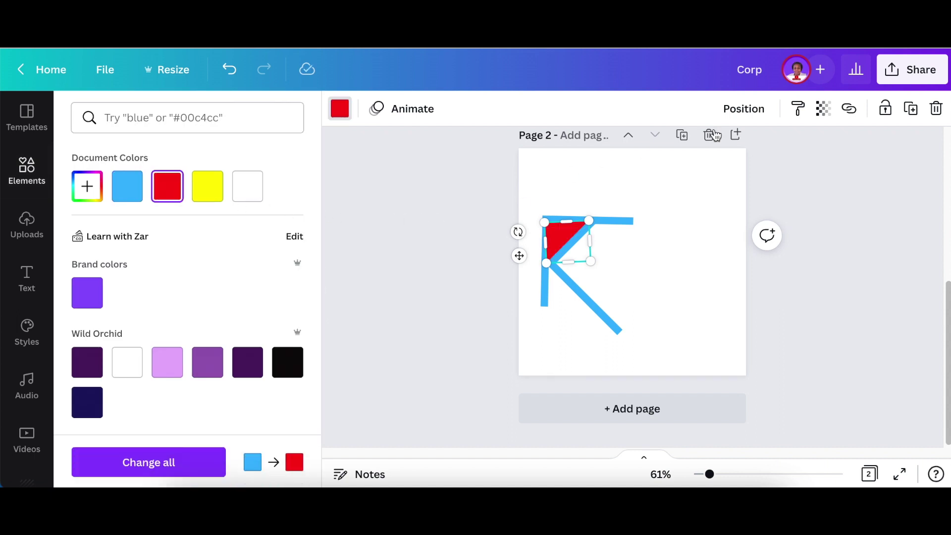
Send the red triangle backward behind the K's blue lines
{"action": "left_click", "coordinate": [744, 109]}
{"action": "left_click", "coordinate": [682, 160]}
{"action": "left_click", "coordinate": [444, 183]}
{"action": "left_click", "coordinate": [440, 209]}
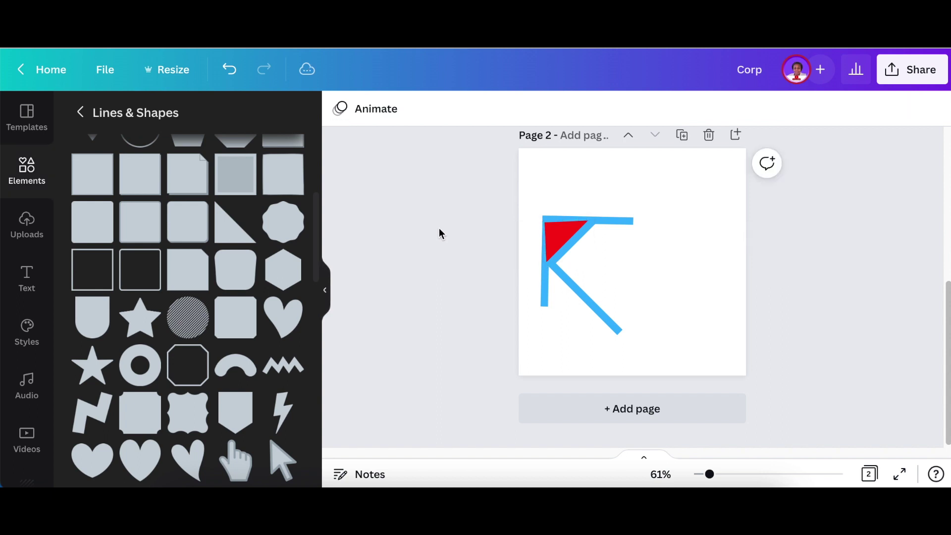
{"action": "left_click", "coordinate": [560, 233]}
{"action": "left_click", "coordinate": [740, 109]}
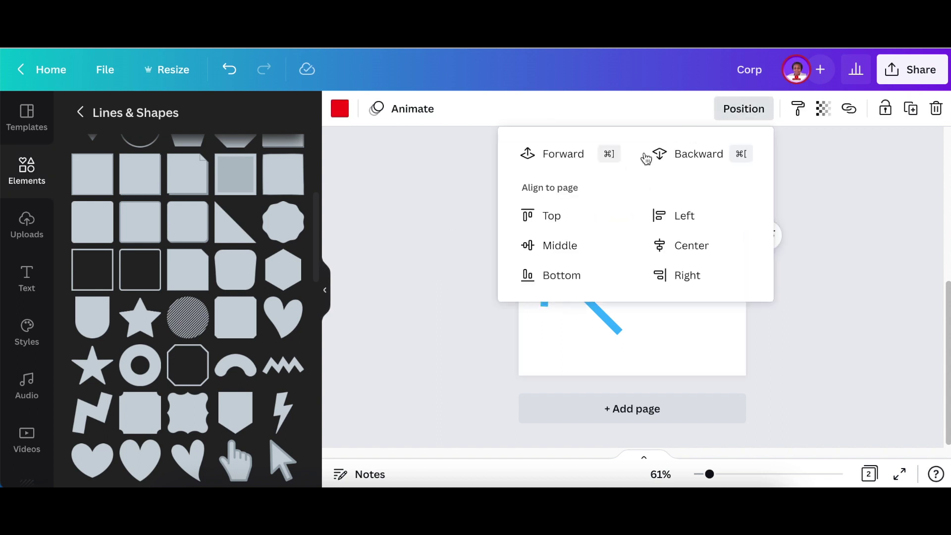
{"action": "left_click", "coordinate": [664, 154]}
{"action": "left_click", "coordinate": [432, 200]}
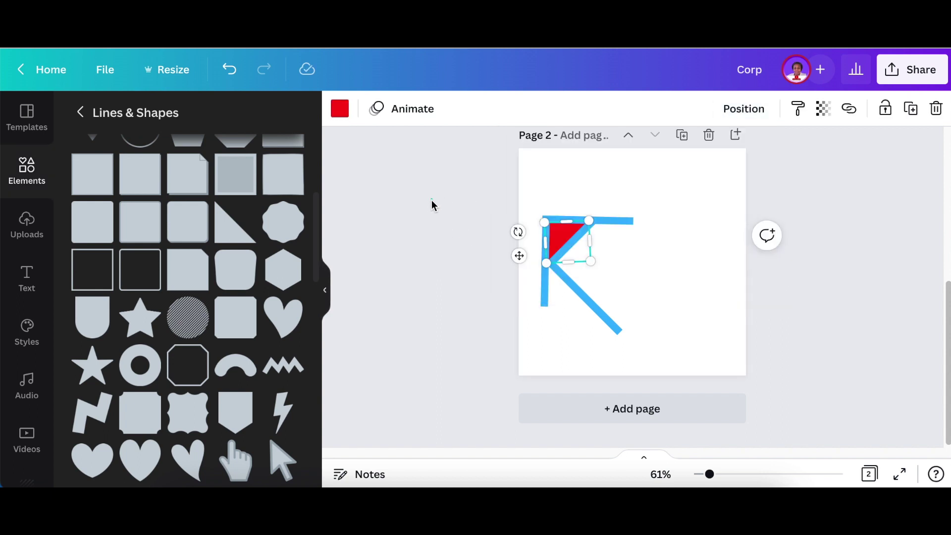
{"action": "left_click", "coordinate": [432, 203]}
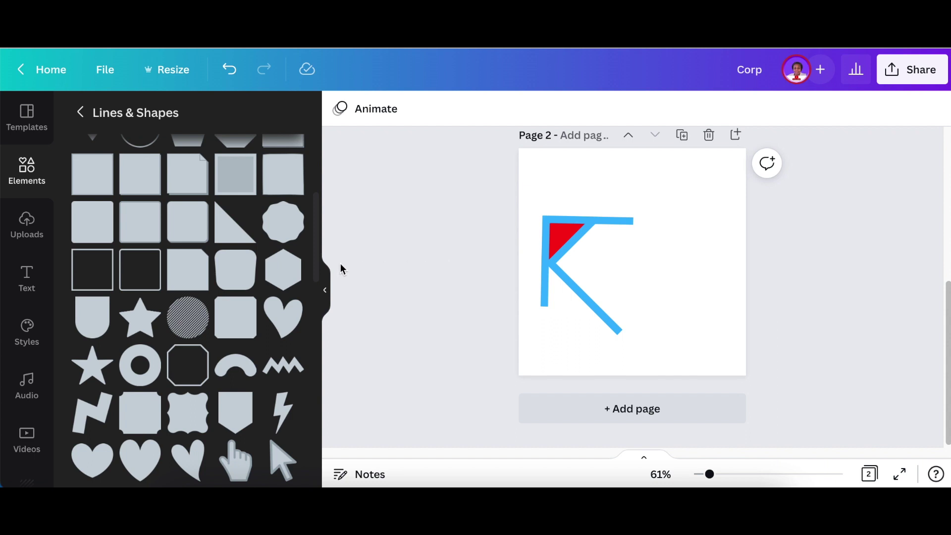
Add a blue circle beside the K's diagonal, shrunk to 75 × 75
{"action": "scroll", "coordinate": [197, 257], "scroll_direction": "up", "scroll_amount": 4}
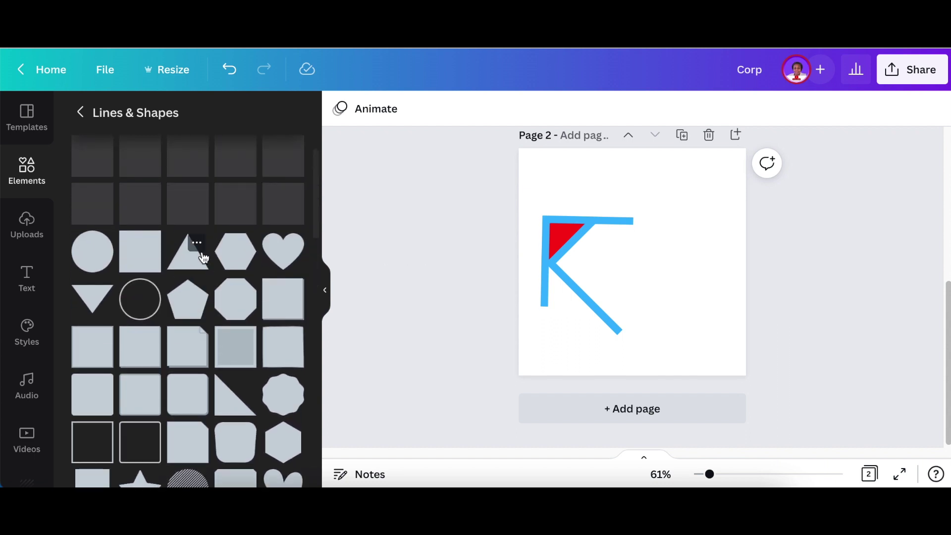
{"action": "left_click", "coordinate": [85, 258]}
{"action": "left_click_drag", "start_coordinate": [689, 319], "coordinate": [623, 286]}
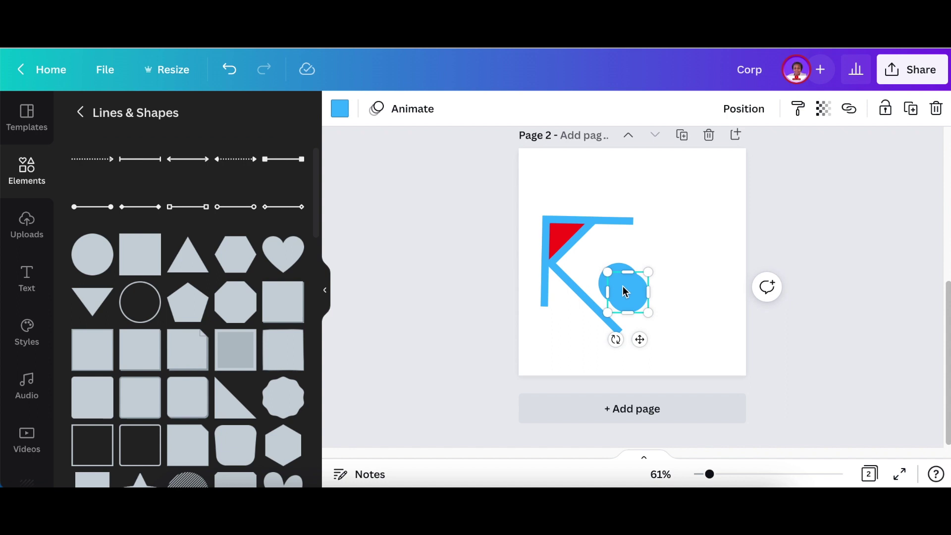
Make the inner circle yellow and shrink it to 55 × 55 inside the blue ring
{"action": "left_click", "coordinate": [340, 108]}
{"action": "left_click", "coordinate": [214, 187]}
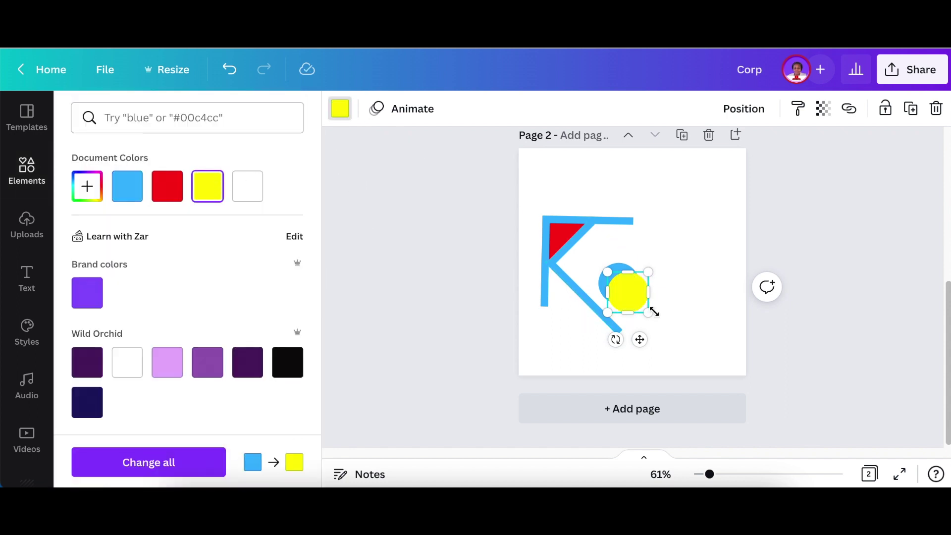
{"action": "left_click_drag", "start_coordinate": [640, 303], "coordinate": [631, 323]}
{"action": "key", "text": "Escape"}
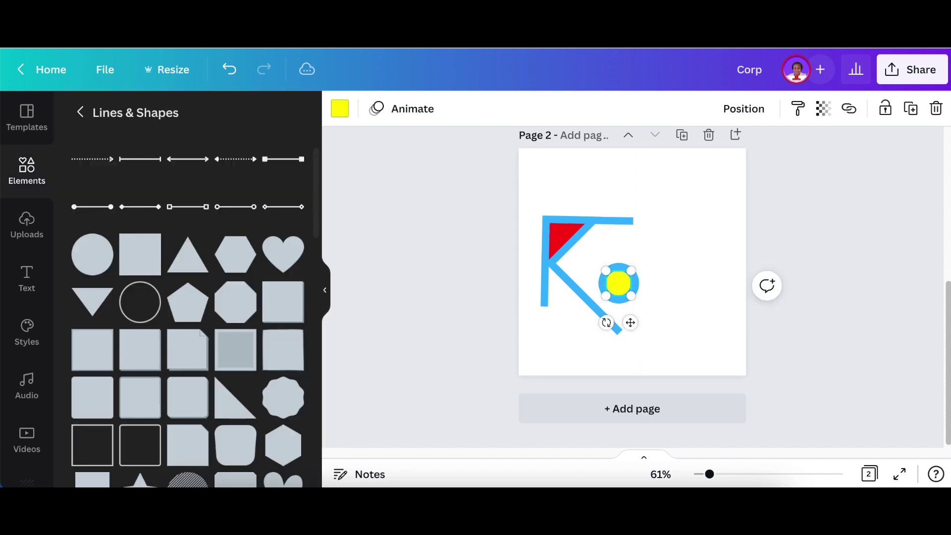
{"action": "key", "text": "Escape"}
{"action": "scroll", "coordinate": [206, 330], "scroll_direction": "down", "scroll_amount": 1}
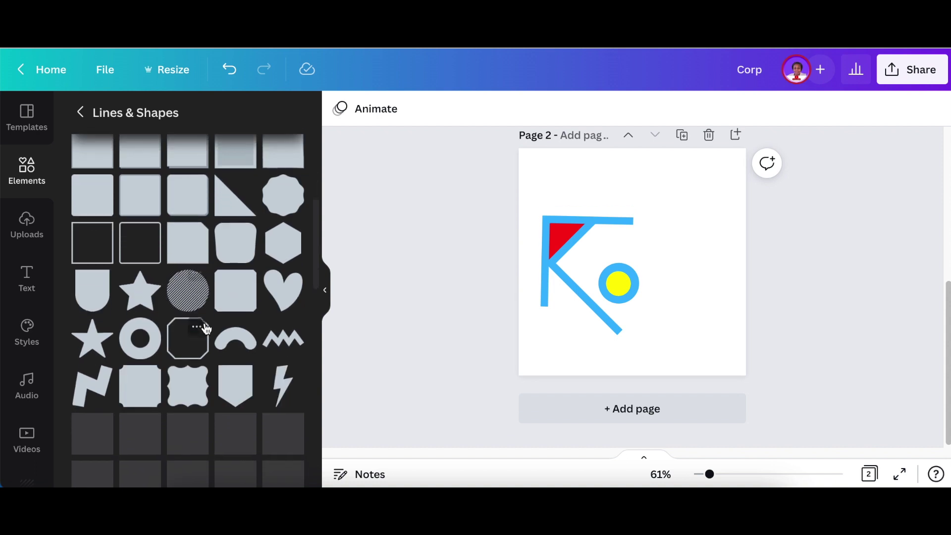
Add a shield shape, rotate it sideways into a D and place it next to the O
{"action": "left_click", "coordinate": [102, 289]}
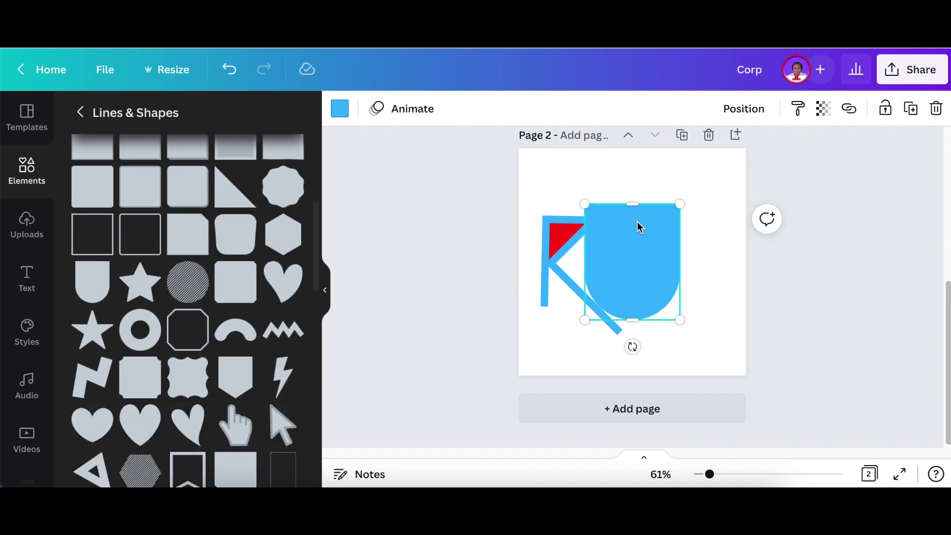
{"action": "left_click_drag", "start_coordinate": [630, 346], "coordinate": [748, 267]}
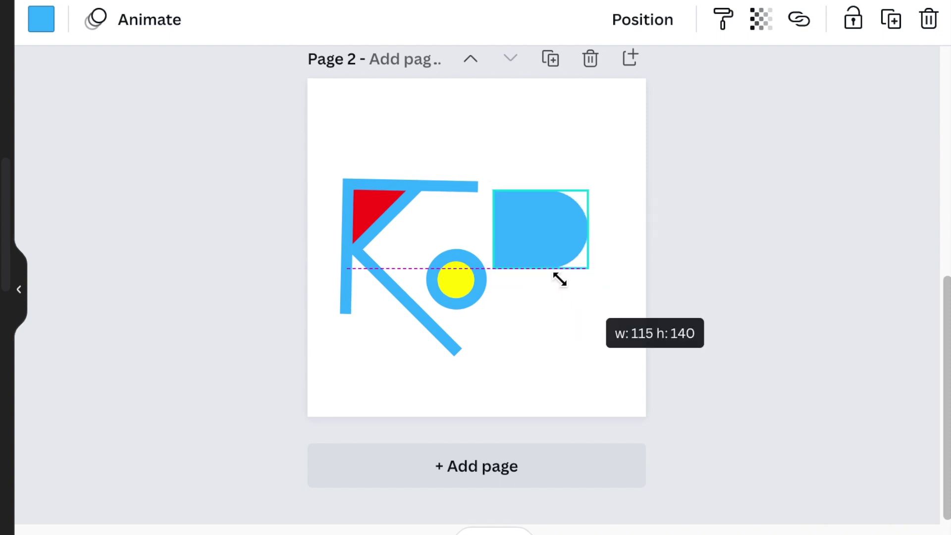
{"action": "left_click_drag", "start_coordinate": [559, 280], "coordinate": [565, 202]}
{"action": "left_click", "coordinate": [431, 287]}
{"action": "left_click", "coordinate": [431, 287]}
{"action": "left_click_drag", "start_coordinate": [558, 132], "coordinate": [516, 280]}
{"action": "left_click", "coordinate": [171, 317]}
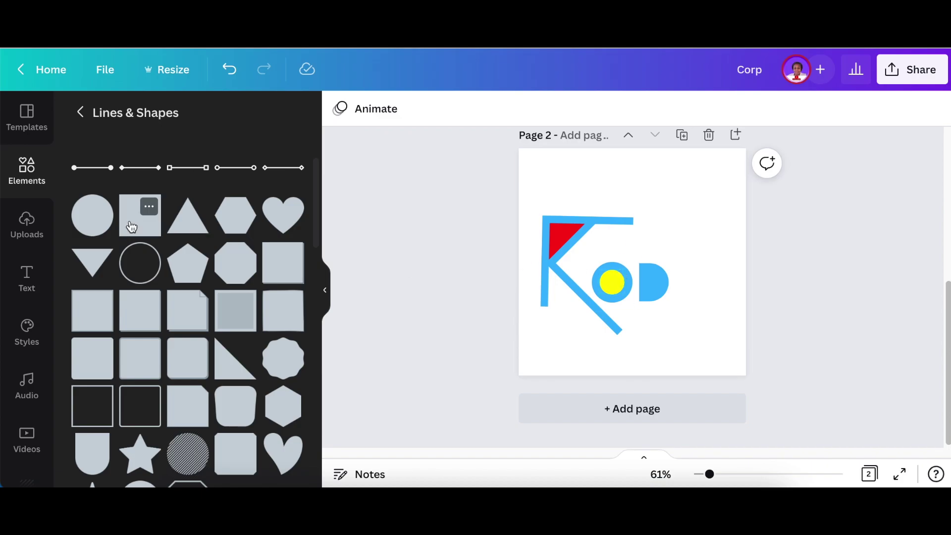
Add a square and narrow it into a thin I bar beside the D
{"action": "left_click", "coordinate": [132, 227]}
{"action": "left_click_drag", "start_coordinate": [695, 268], "coordinate": [664, 270]}
{"action": "left_click_drag", "start_coordinate": [619, 321], "coordinate": [715, 301]}
{"action": "left_click_drag", "start_coordinate": [762, 273], "coordinate": [711, 279]}
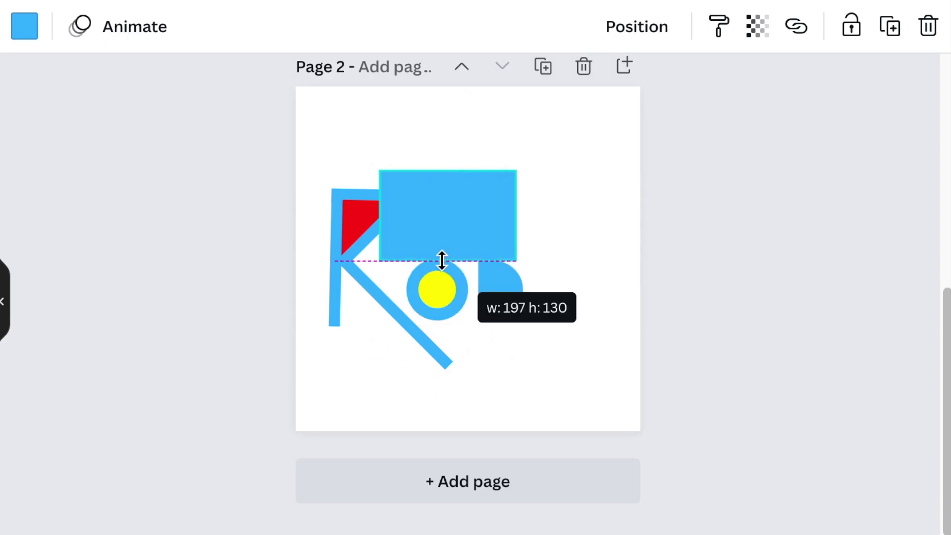
{"action": "left_click_drag", "start_coordinate": [586, 285], "coordinate": [549, 291]}
{"action": "left_click", "coordinate": [557, 300]}
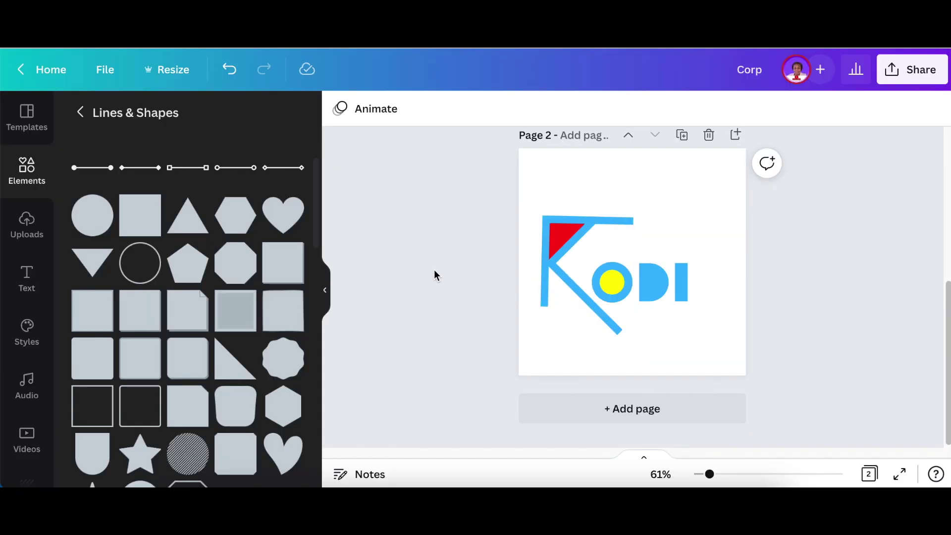
Add a red circle shrunk to a small dot above the I
{"action": "key", "text": "c"}
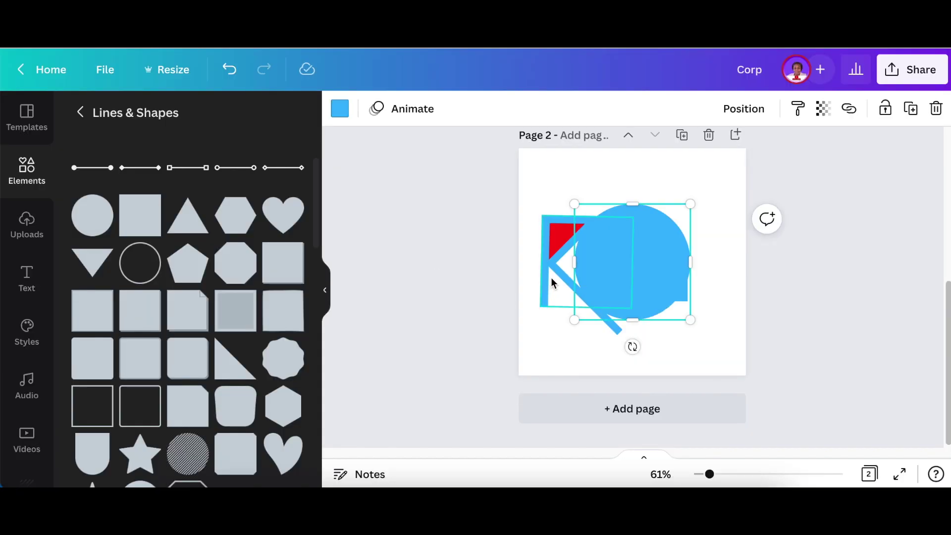
{"action": "left_click", "coordinate": [340, 109]}
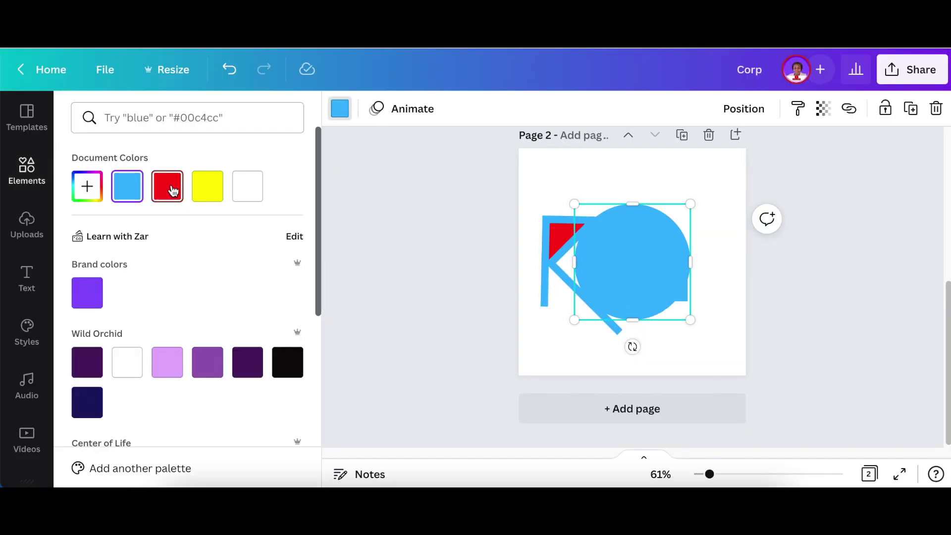
{"action": "left_click", "coordinate": [171, 187]}
{"action": "left_click_drag", "start_coordinate": [692, 321], "coordinate": [587, 216]}
{"action": "left_click_drag", "start_coordinate": [581, 210], "coordinate": [681, 252]}
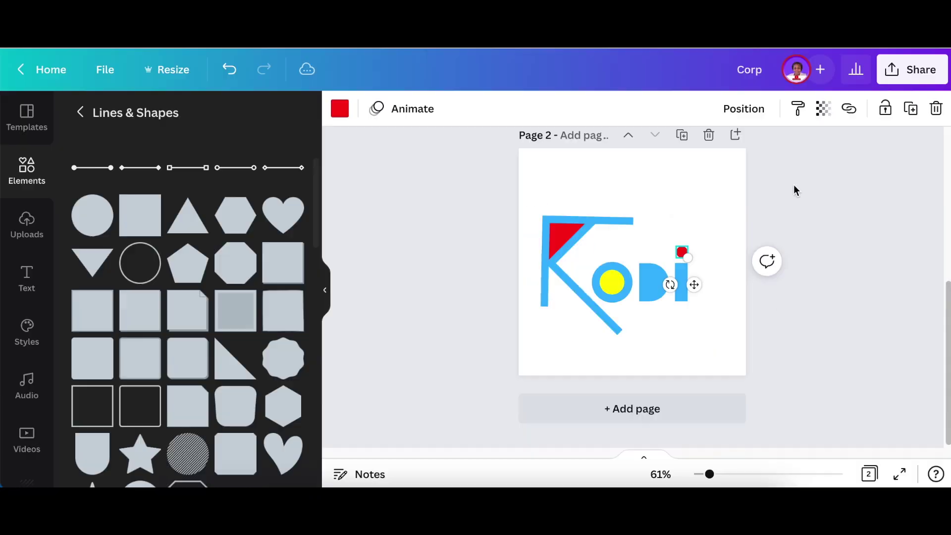
{"action": "left_click", "coordinate": [450, 274]}
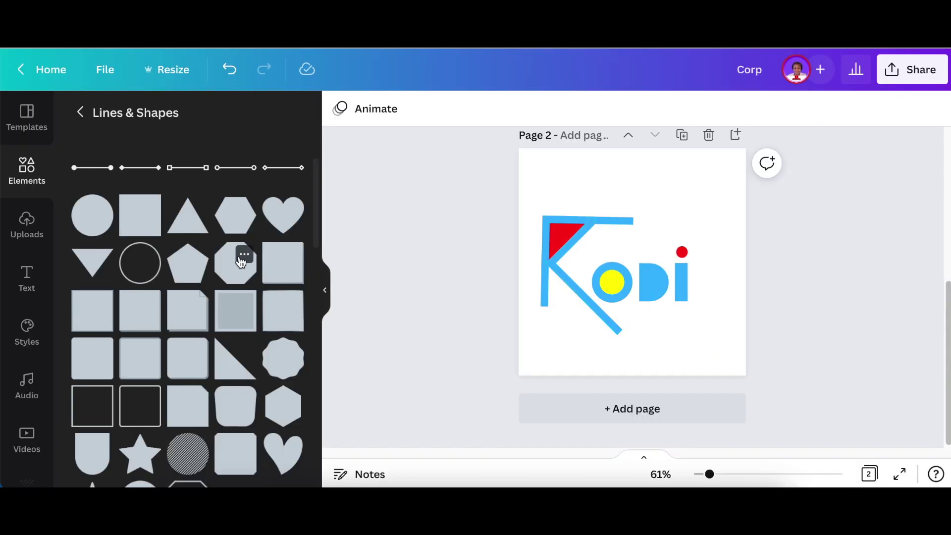
{"action": "scroll", "coordinate": [242, 261], "scroll_direction": "up", "scroll_amount": 1}
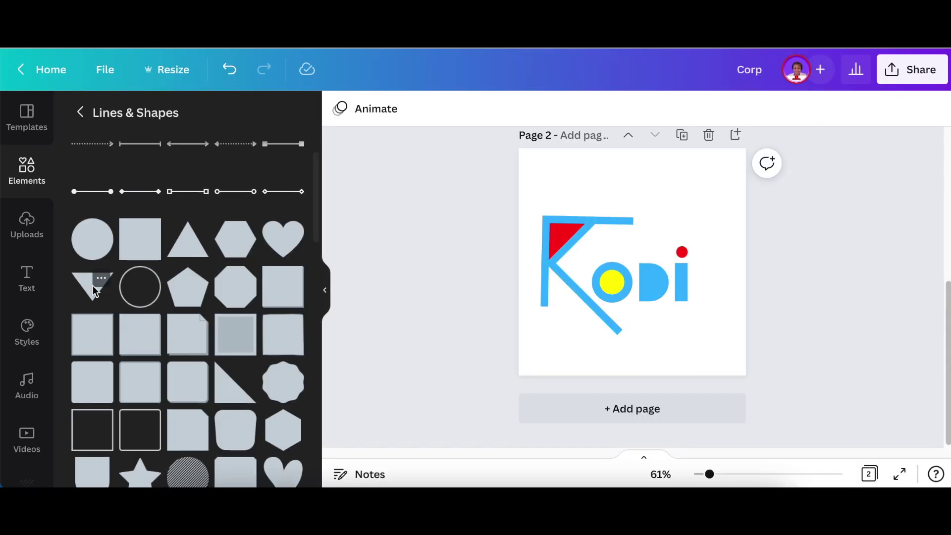
Add an upright blue triangle after the I as the A, with a smaller yellow triangle inside
{"action": "left_click", "coordinate": [93, 292]}
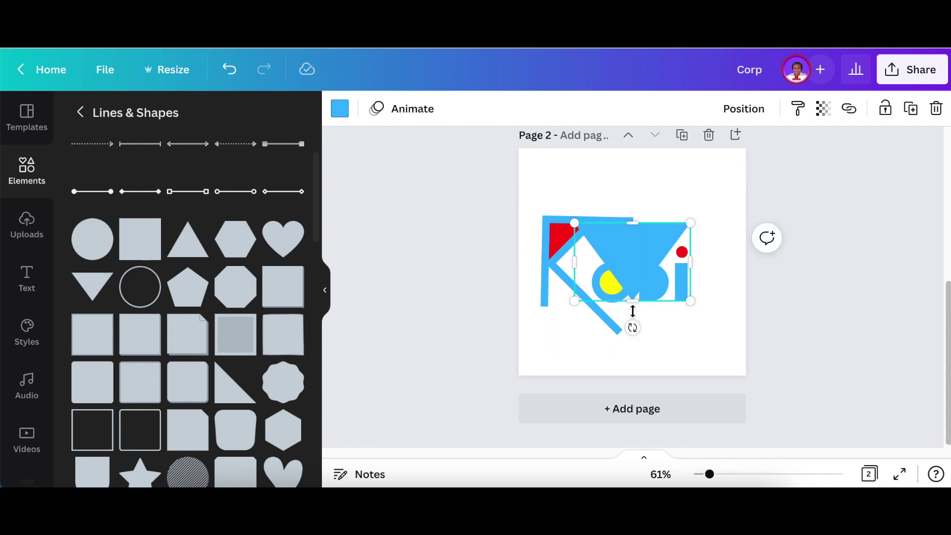
{"action": "left_click_drag", "start_coordinate": [573, 319], "coordinate": [638, 204]}
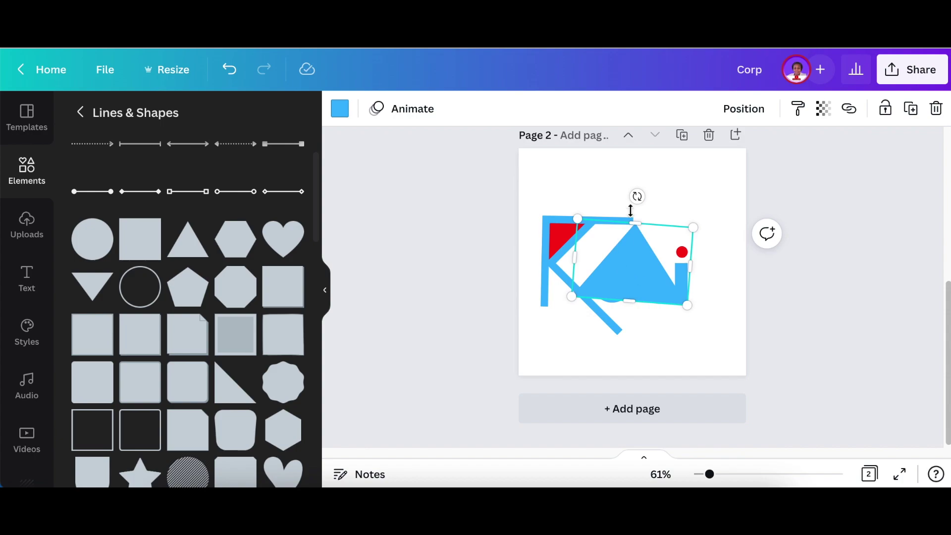
{"action": "left_click_drag", "start_coordinate": [657, 259], "coordinate": [713, 264]}
{"action": "left_click_drag", "start_coordinate": [628, 267], "coordinate": [680, 268]}
{"action": "left_click_drag", "start_coordinate": [680, 228], "coordinate": [687, 258]}
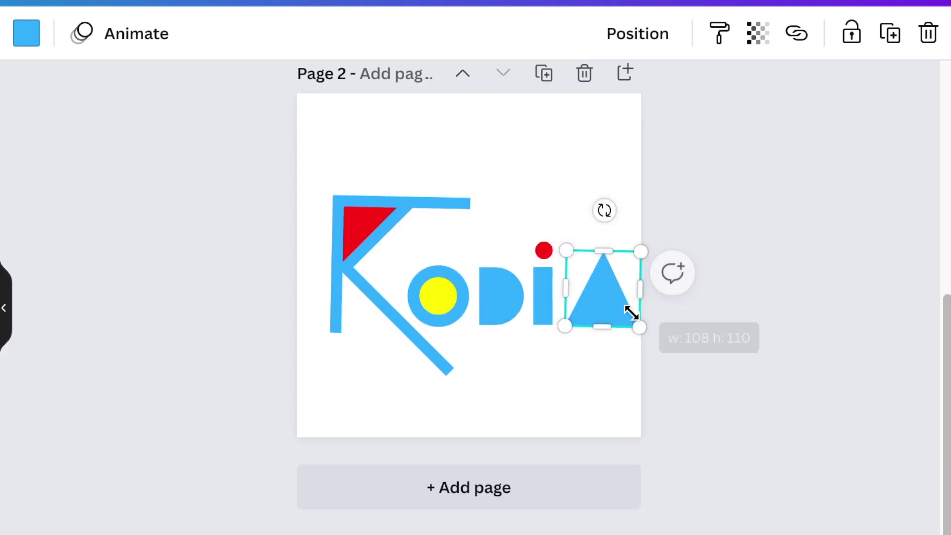
{"action": "left_click_drag", "start_coordinate": [631, 313], "coordinate": [615, 307]}
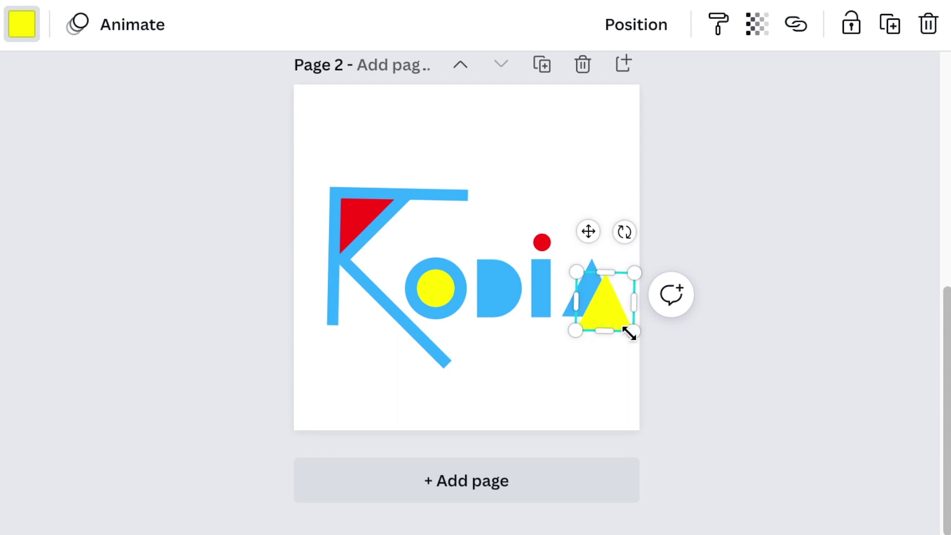
{"action": "left_click_drag", "start_coordinate": [626, 333], "coordinate": [616, 319]}
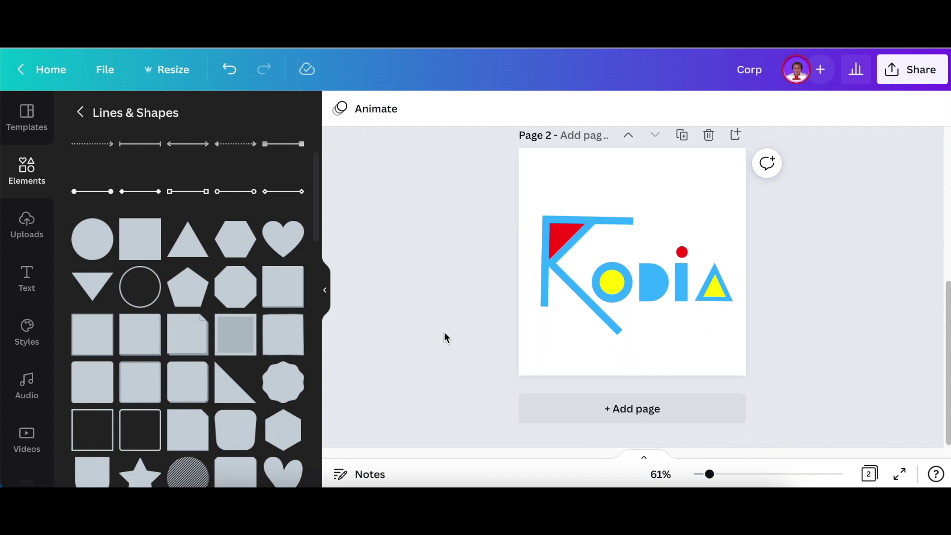
Add a red striped line beneath the letters, running from the K's foot
{"action": "key", "text": "ctrl+v"}
{"action": "left_click_drag", "start_coordinate": [643, 282], "coordinate": [733, 326]}
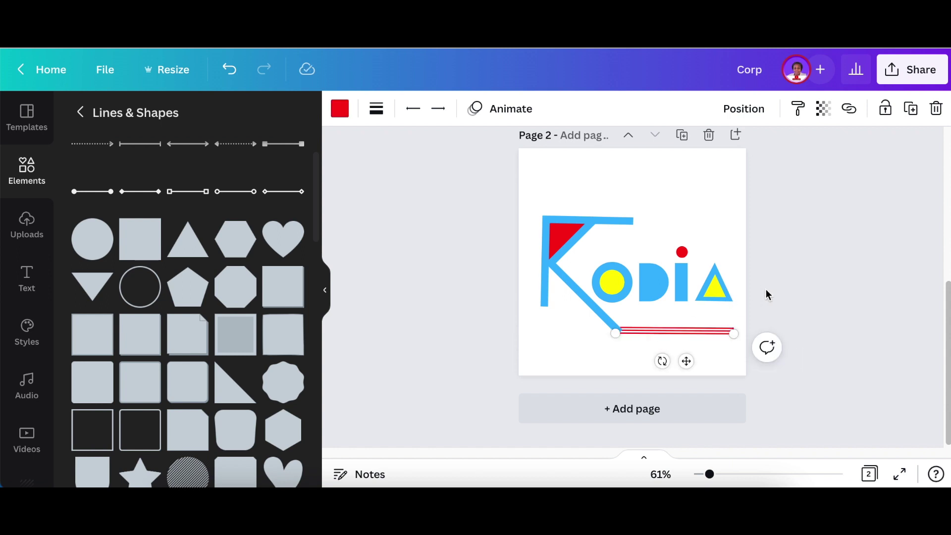
{"action": "left_click", "coordinate": [778, 302]}
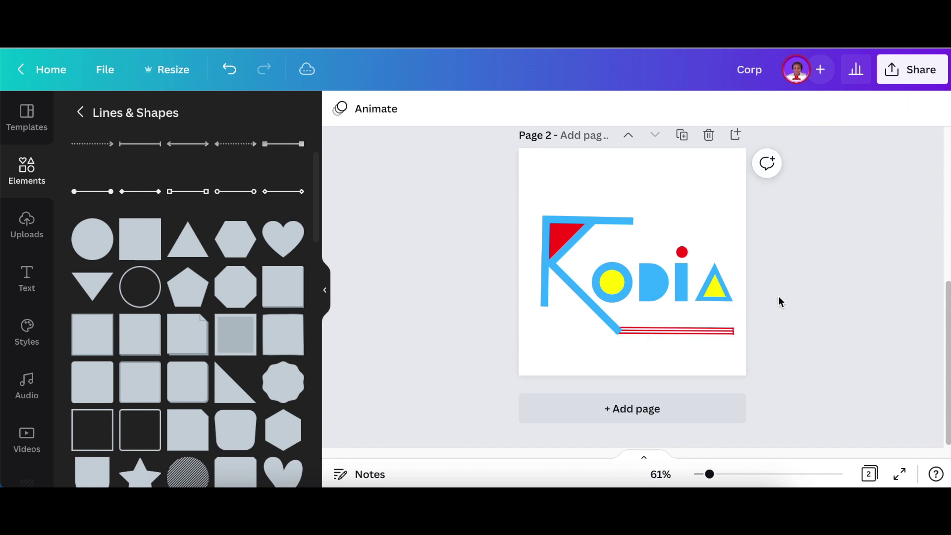
{"action": "left_click", "coordinate": [732, 331]}
{"action": "left_click", "coordinate": [826, 258]}
Add bold tagline text, angling 'FUTU' along the K's diagonal and 'RISTIC DESIGNS' above the red line
{"action": "key", "text": "t"}
{"action": "key", "text": "ctrl+b"}
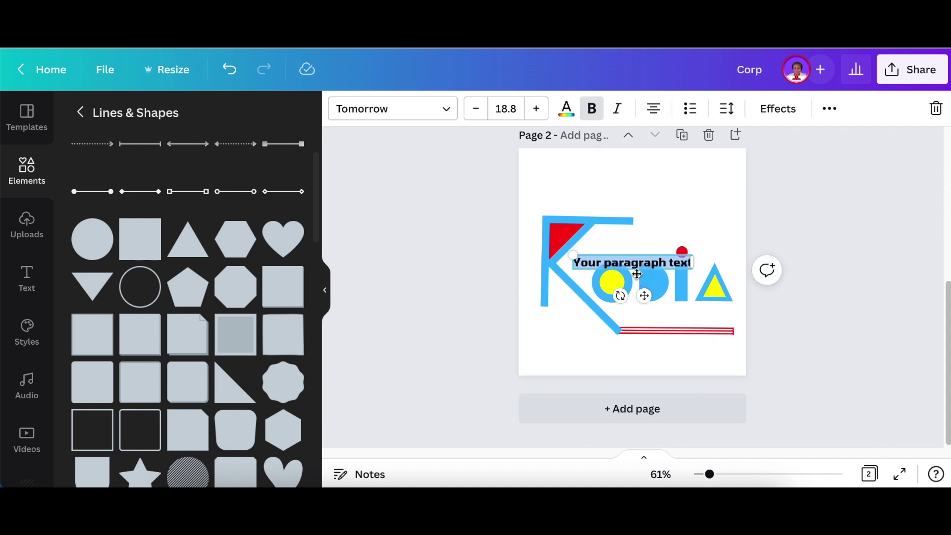
{"action": "left_click_drag", "start_coordinate": [664, 328], "coordinate": [682, 348]}
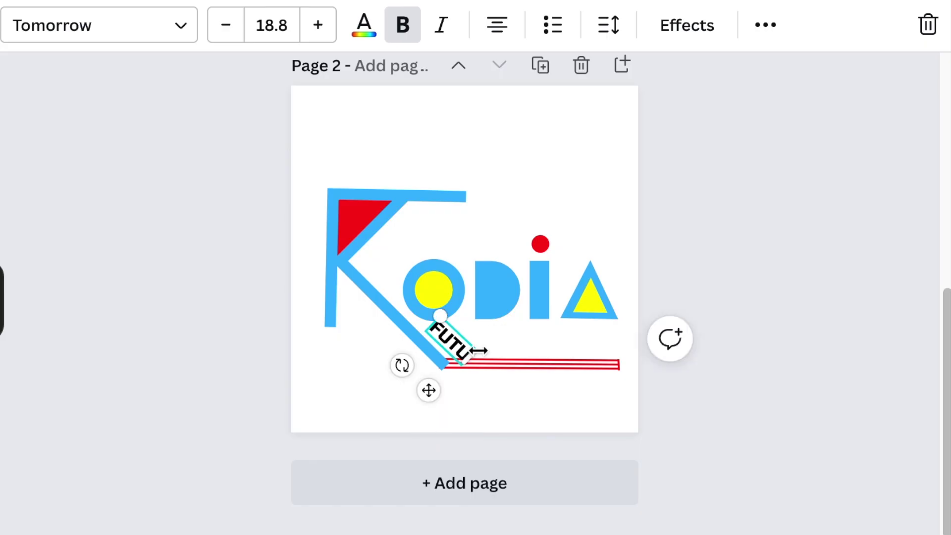
{"action": "left_click_drag", "start_coordinate": [642, 319], "coordinate": [611, 349]}
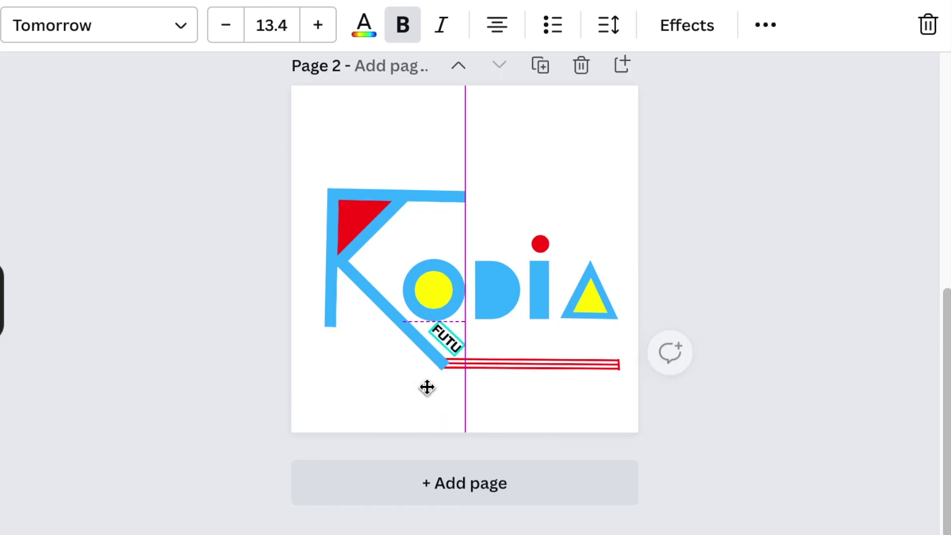
{"action": "key", "text": "ctrl+d"}
{"action": "left_click_drag", "start_coordinate": [488, 384], "coordinate": [474, 359]}
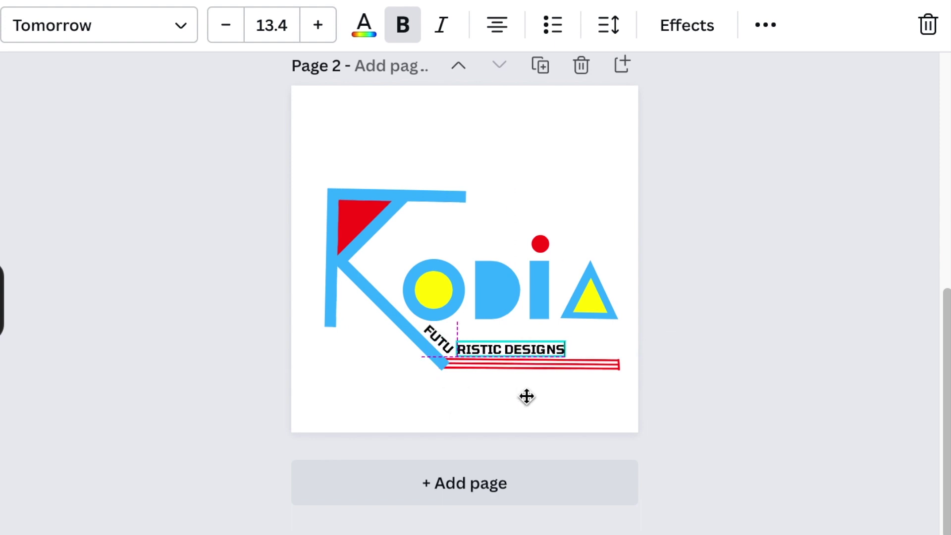
{"action": "left_click", "coordinate": [786, 433]}
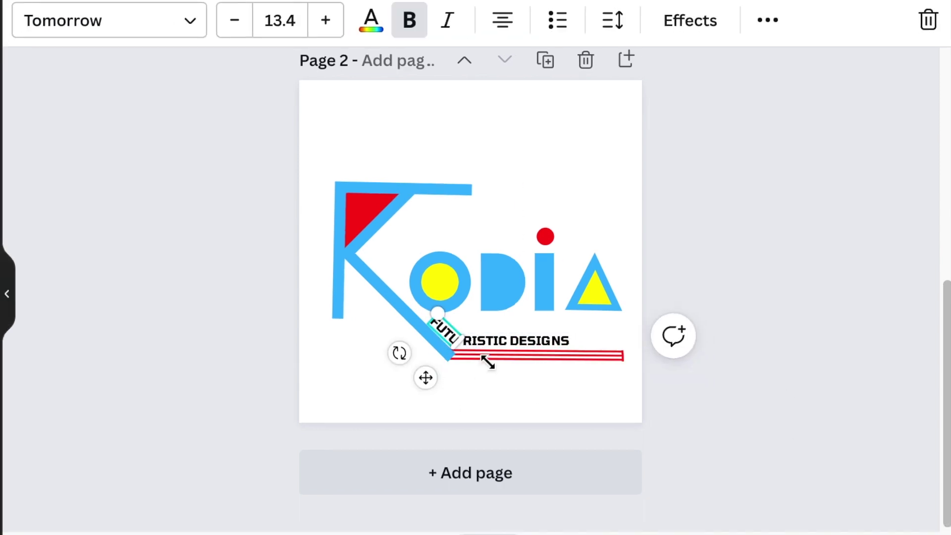
Nudge the angled FUTU slightly left and the RISTIC DESIGNS text slightly down
{"action": "key", "text": "Up"}
{"action": "key", "text": "Up"}
{"action": "key", "text": "Up"}
{"action": "key", "text": "Up"}
{"action": "key", "text": "Up"}
{"action": "key", "text": "Up"}
{"action": "key", "text": "Right"}
{"action": "key", "text": "Right"}
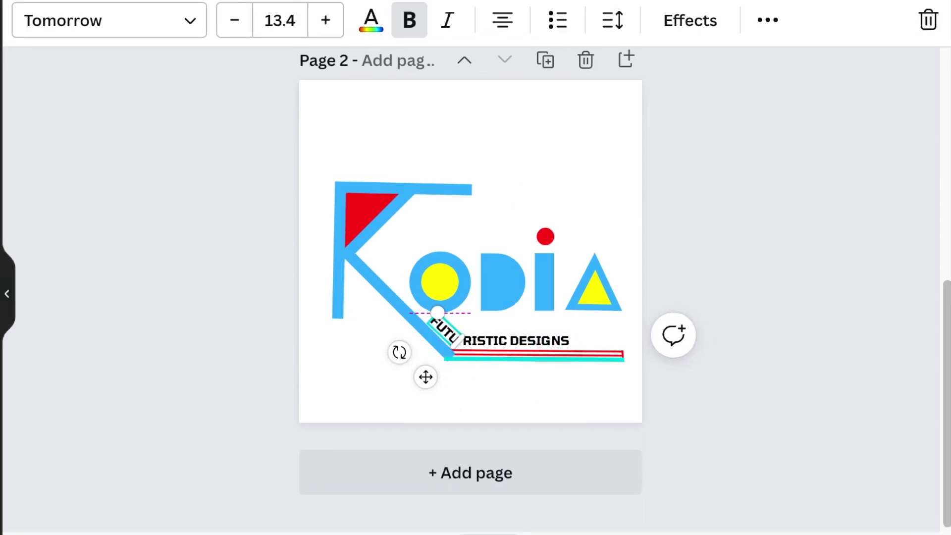
{"action": "key", "text": "Right"}
{"action": "key", "text": "Right"}
{"action": "key", "text": "Right"}
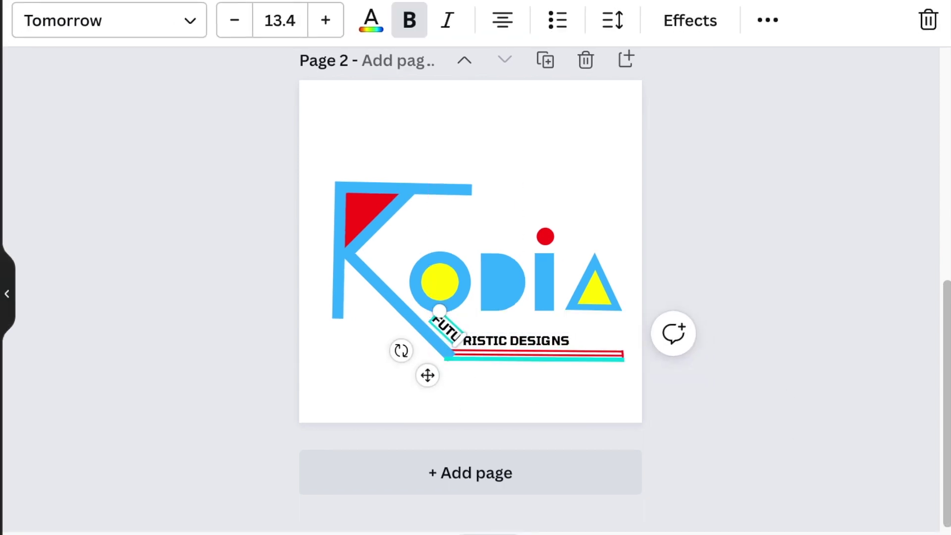
{"action": "left_click", "coordinate": [761, 217]}
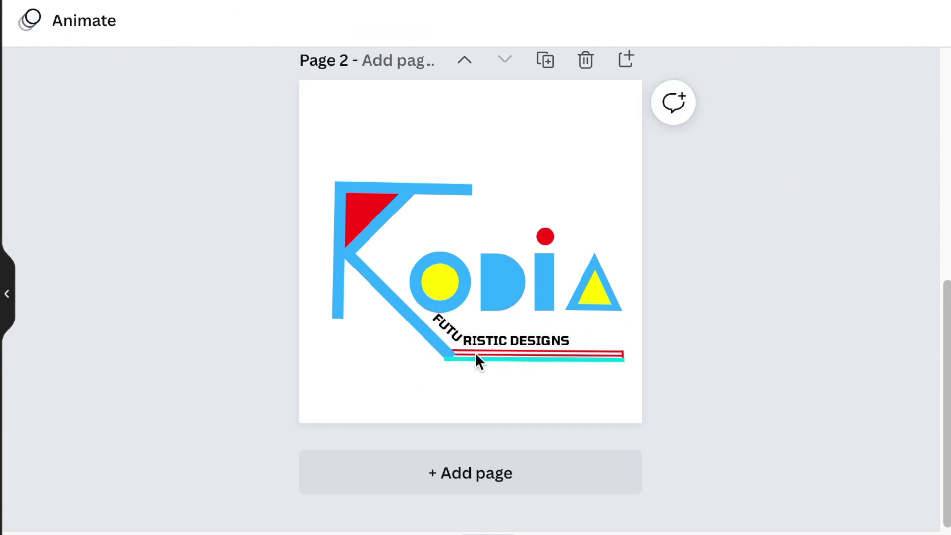
{"action": "left_click", "coordinate": [453, 341]}
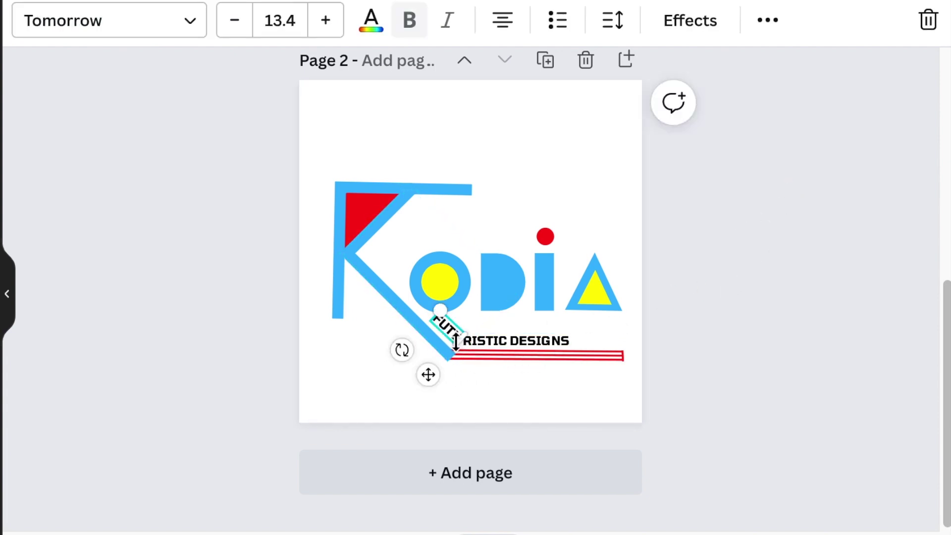
{"action": "key", "text": "Left"}
{"action": "key", "text": "Left"}
{"action": "key", "text": "Left"}
{"action": "key", "text": "Left"}
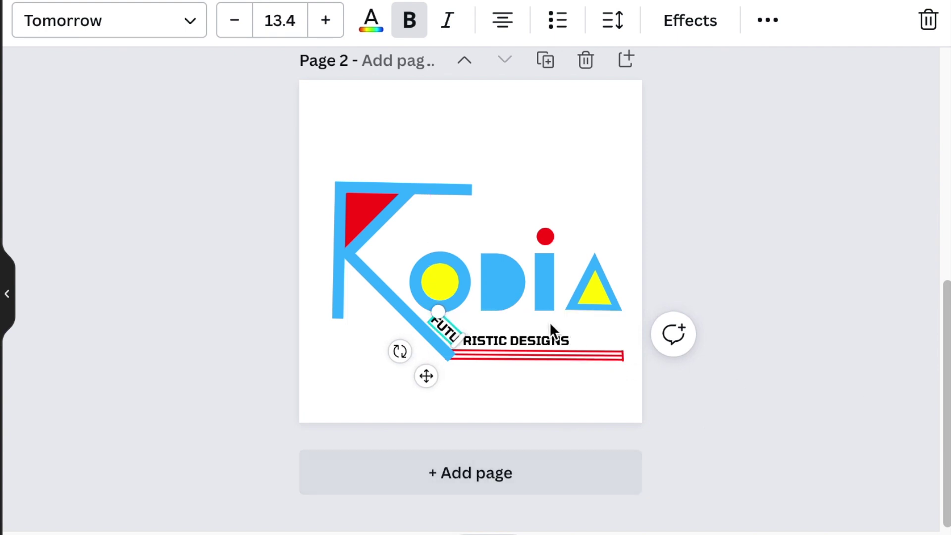
{"action": "left_click", "coordinate": [551, 345]}
{"action": "key", "text": "Down"}
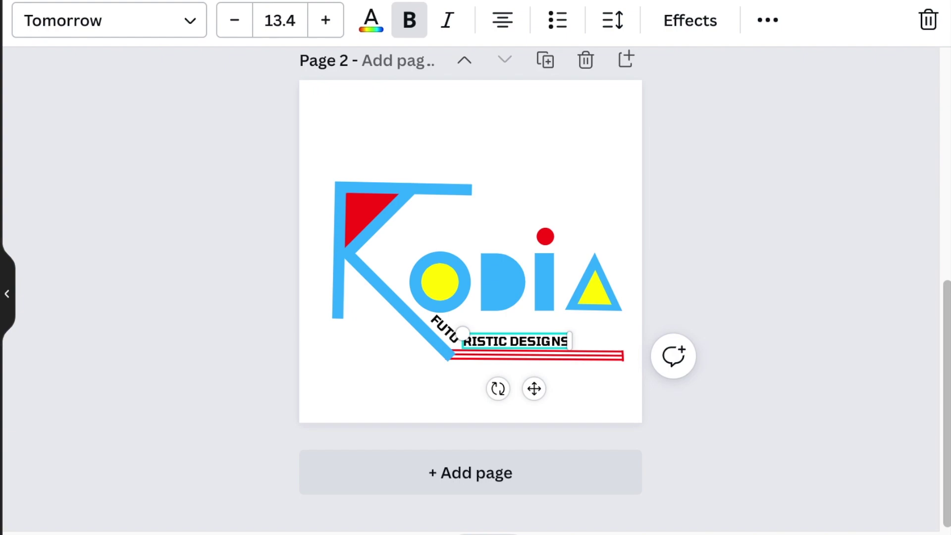
{"action": "left_click", "coordinate": [227, 373]}
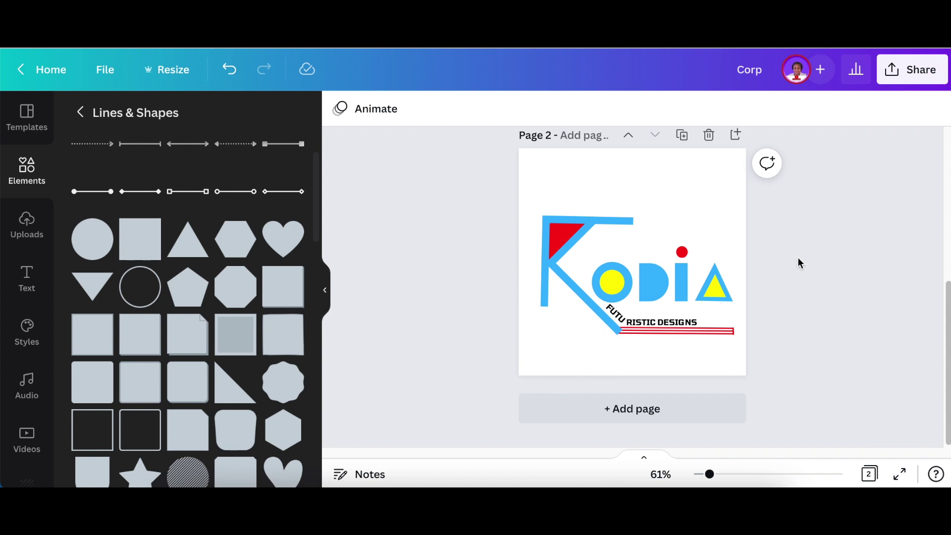
Download the Kodia logo as a transparent-background PNG, Corp (2).png
{"action": "left_click", "coordinate": [912, 70]}
{"action": "left_click", "coordinate": [807, 353]}
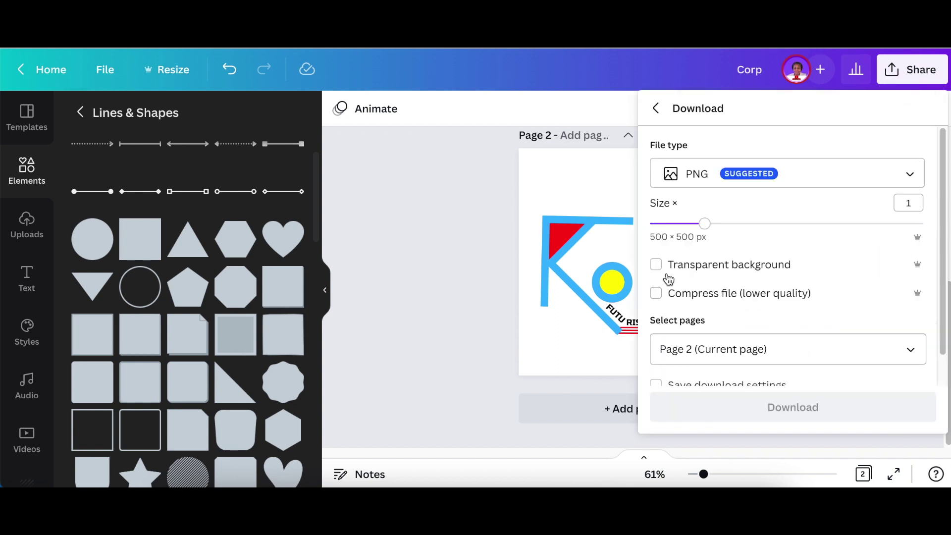
{"action": "left_click", "coordinate": [657, 264]}
{"action": "scroll", "coordinate": [833, 302], "scroll_direction": "down", "scroll_amount": 1}
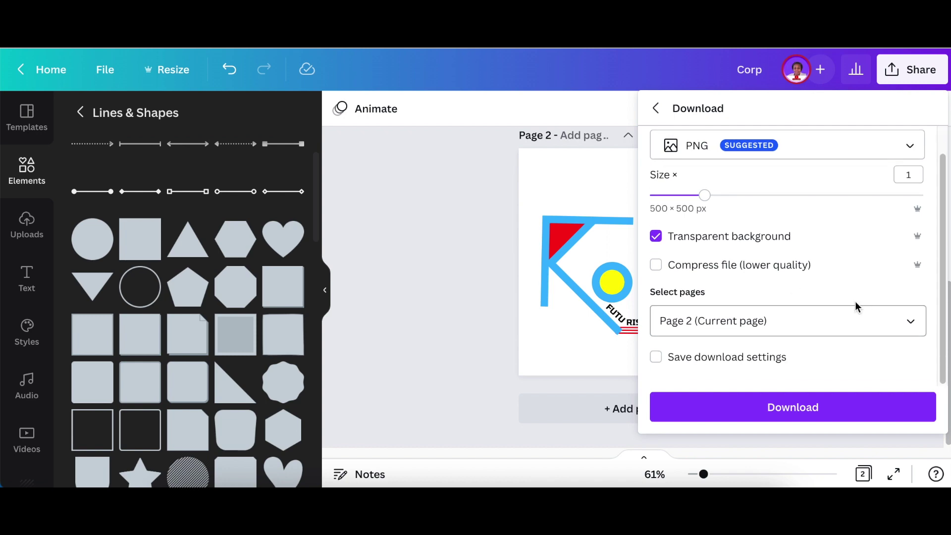
{"action": "left_click", "coordinate": [803, 407]}
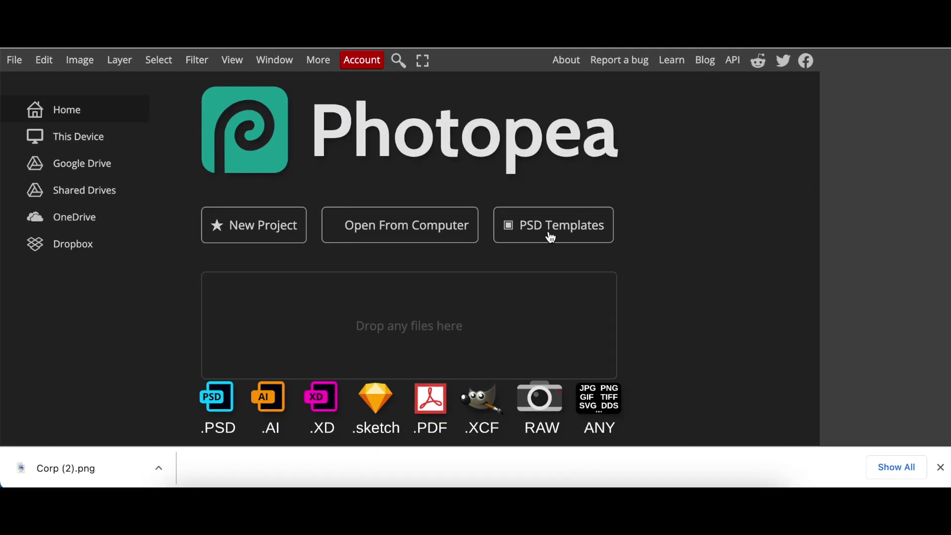
Open the 'Logo Mockup on Office Glass' template from Photopea's PSD Templates Mockups as an editable document
{"action": "left_click", "coordinate": [548, 228]}
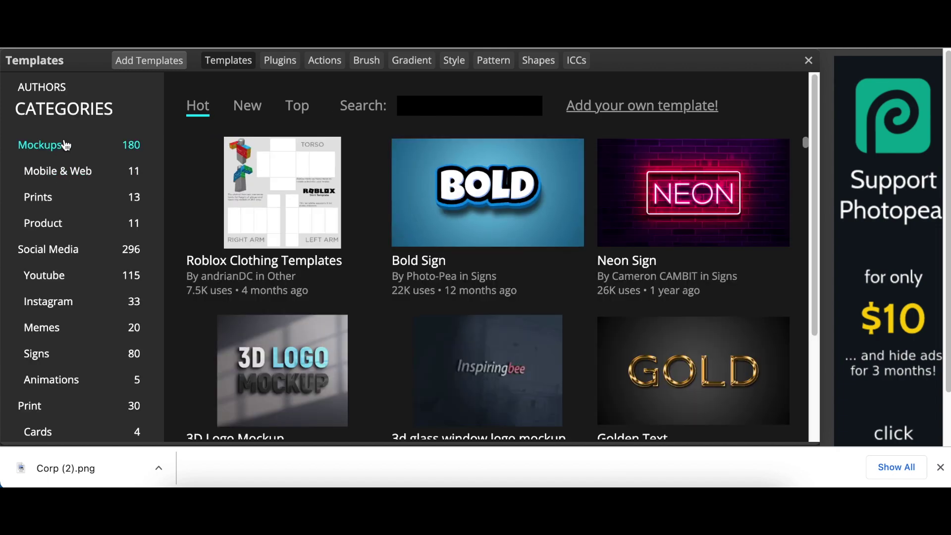
{"action": "left_click", "coordinate": [75, 146]}
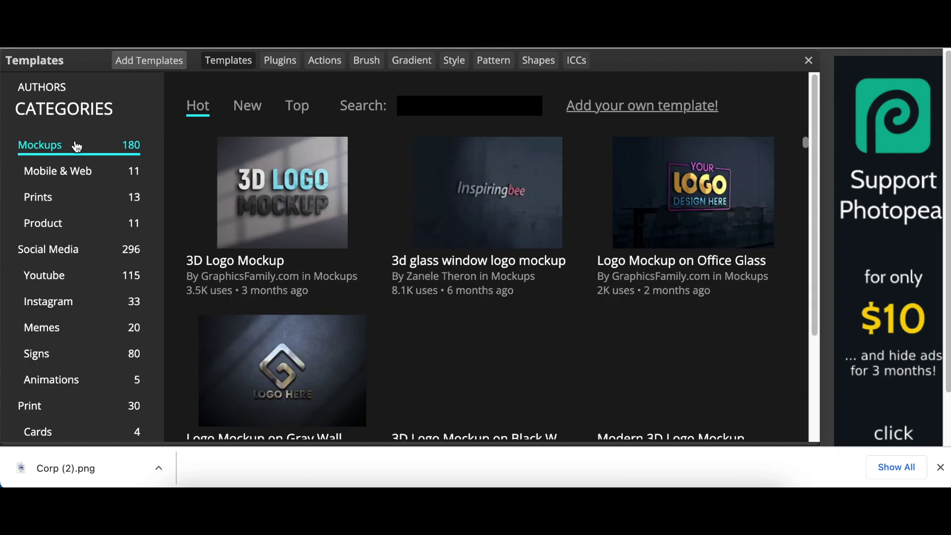
{"action": "left_click", "coordinate": [679, 270]}
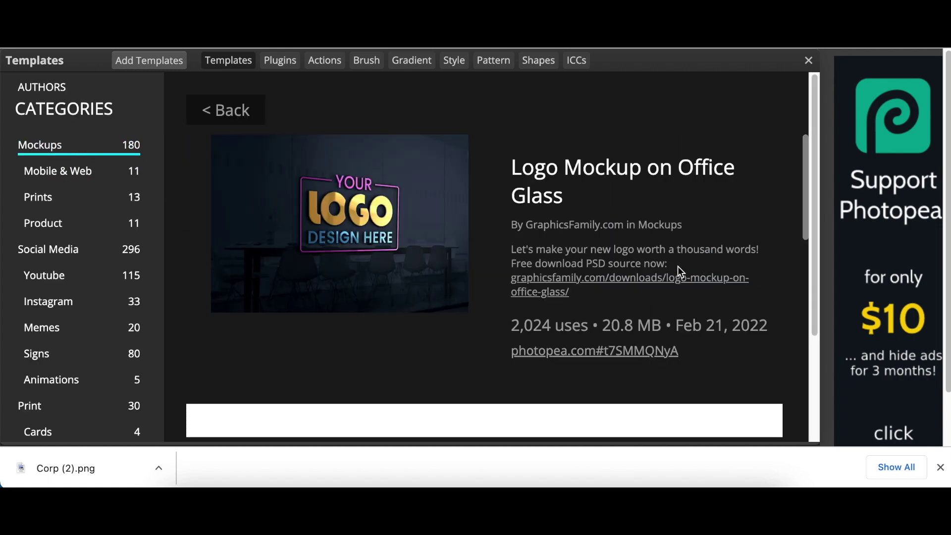
{"action": "left_click", "coordinate": [582, 353]}
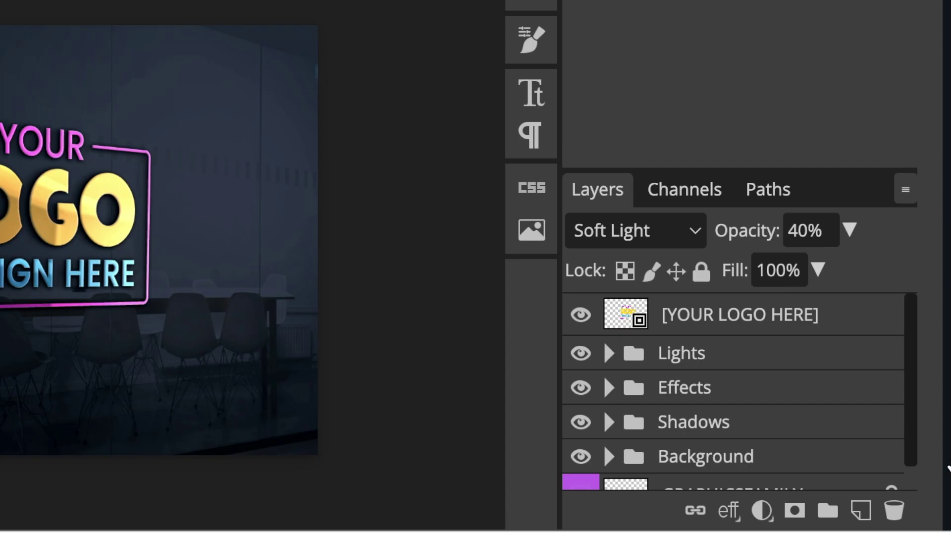
In the YOUR LOGO HERE smart object, hide the placeholder and place Corp (2).png enlarged to about 166%
{"action": "double_click", "coordinate": [623, 317]}
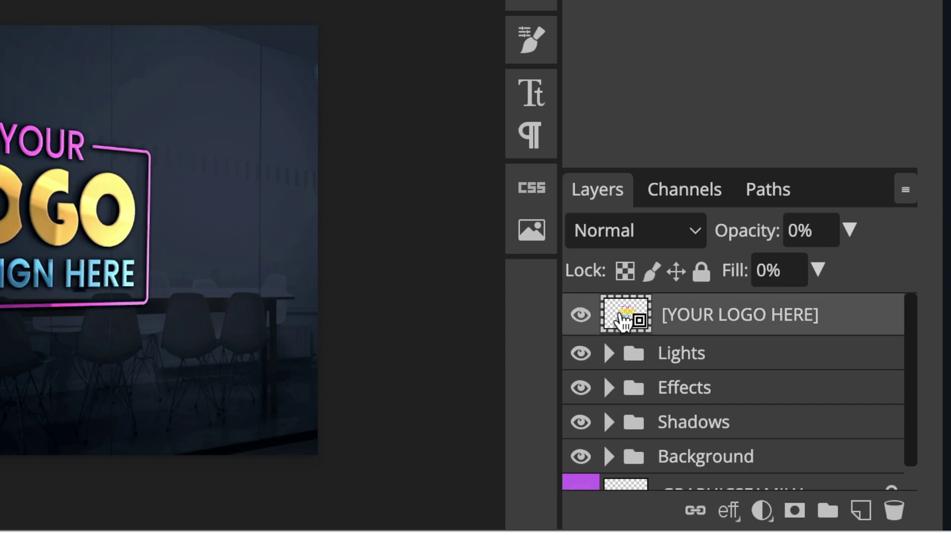
{"action": "left_click", "coordinate": [582, 360]}
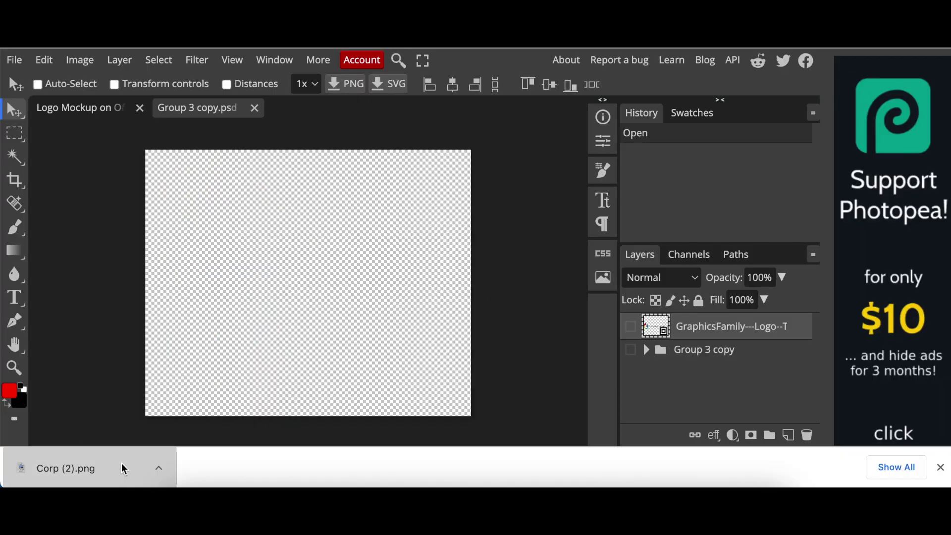
{"action": "left_click_drag", "start_coordinate": [121, 465], "coordinate": [240, 407]}
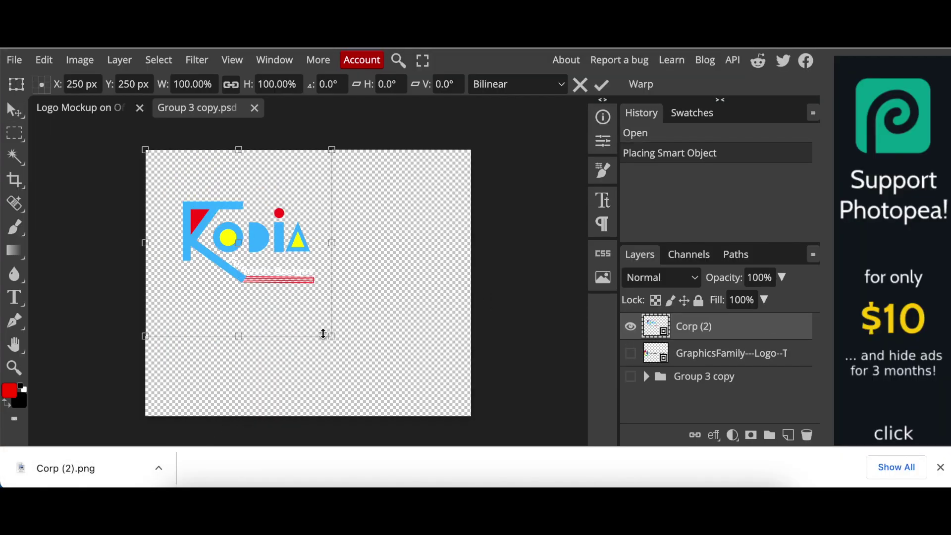
{"action": "left_click_drag", "start_coordinate": [329, 337], "coordinate": [457, 456]}
{"action": "left_click_drag", "start_coordinate": [385, 392], "coordinate": [391, 381]}
Save the edited smart object back into the office glass mockup and return to it
{"action": "left_click", "coordinate": [15, 60]}
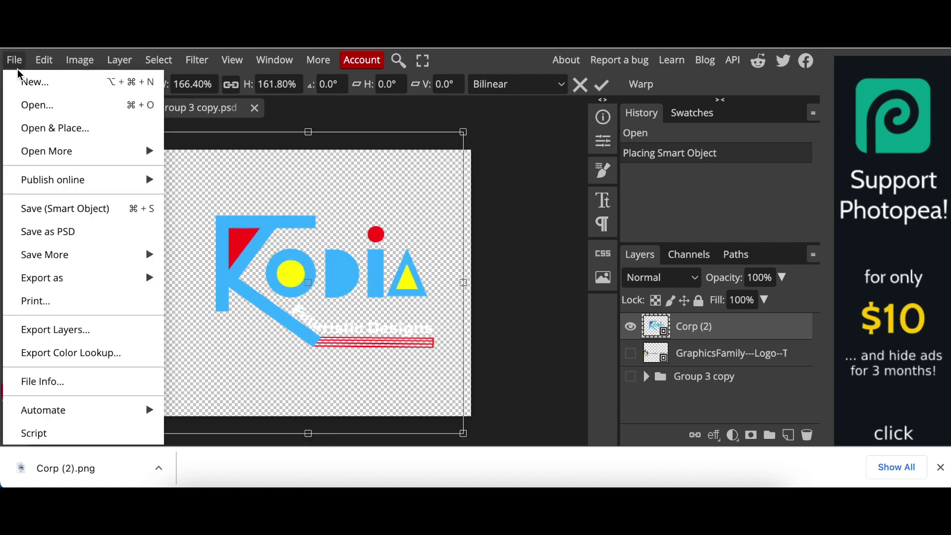
{"action": "left_click", "coordinate": [55, 212]}
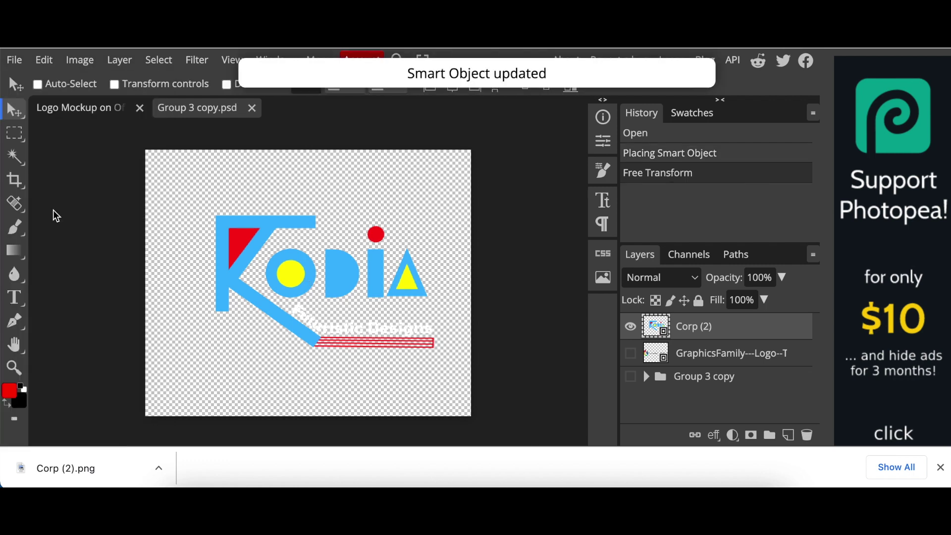
{"action": "left_click", "coordinate": [69, 110]}
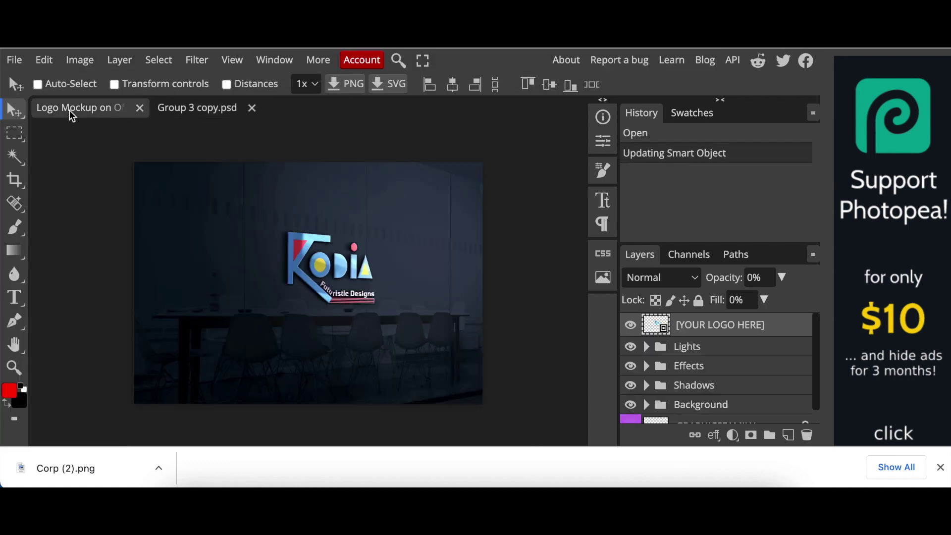
Export the finished mockup as a 1404 × 973 PNG and open the downloaded image
{"action": "left_click", "coordinate": [15, 60]}
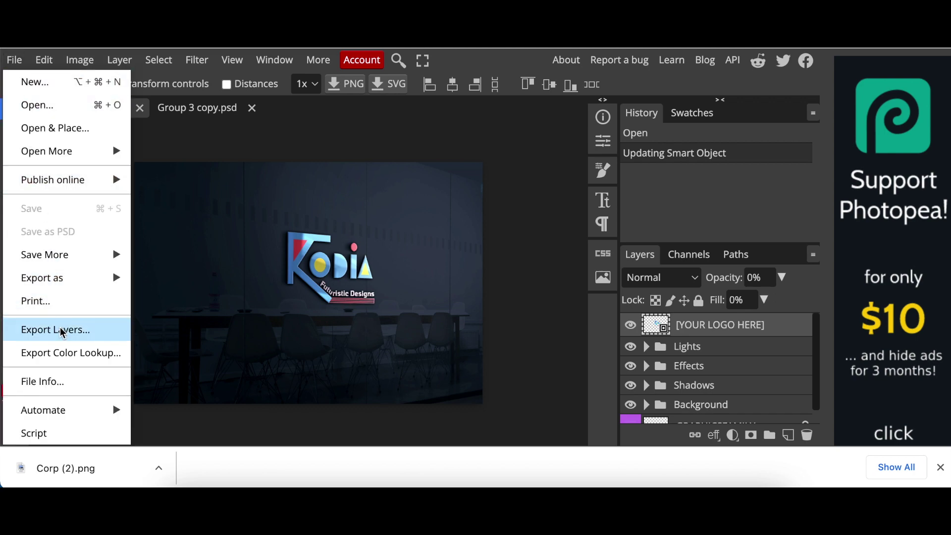
{"action": "mouse_move", "coordinate": [77, 281]}
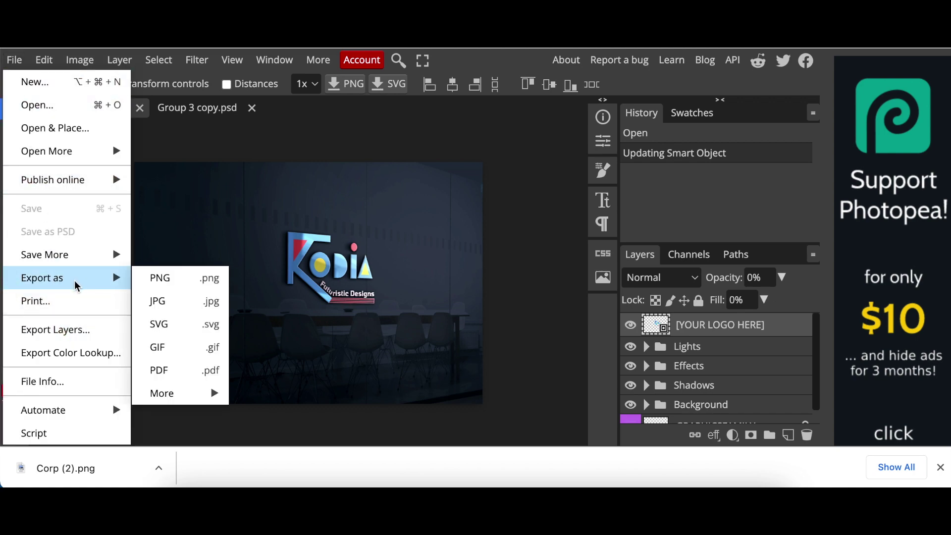
{"action": "left_click", "coordinate": [179, 293]}
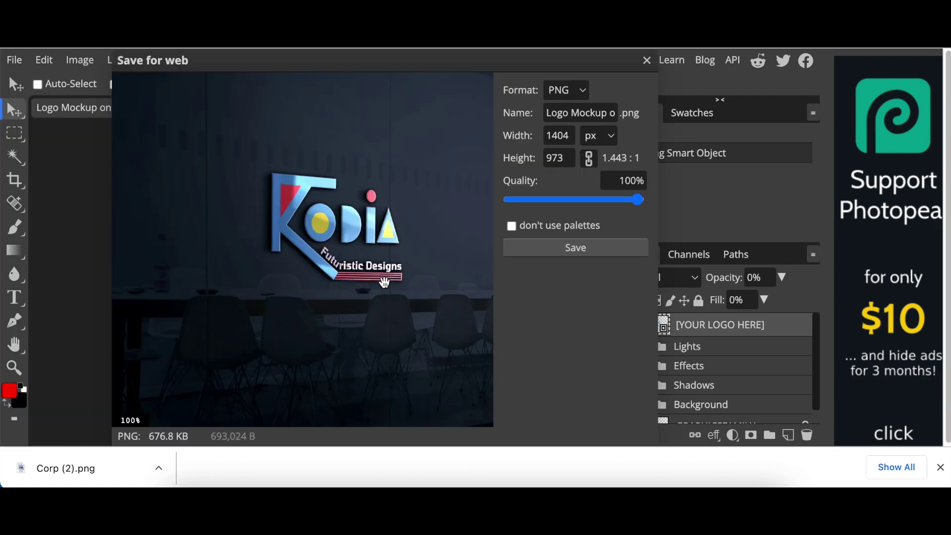
{"action": "left_click", "coordinate": [554, 253]}
{"action": "left_click", "coordinate": [90, 468]}
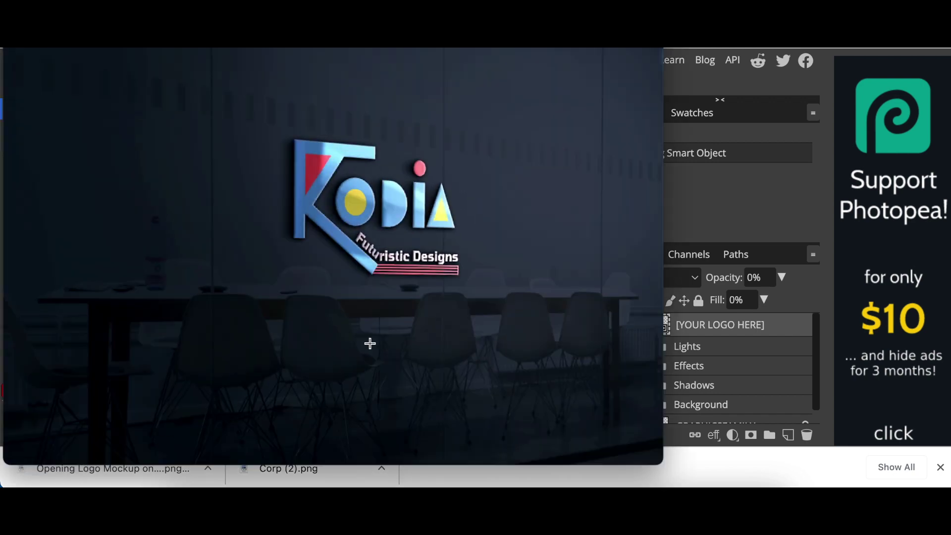